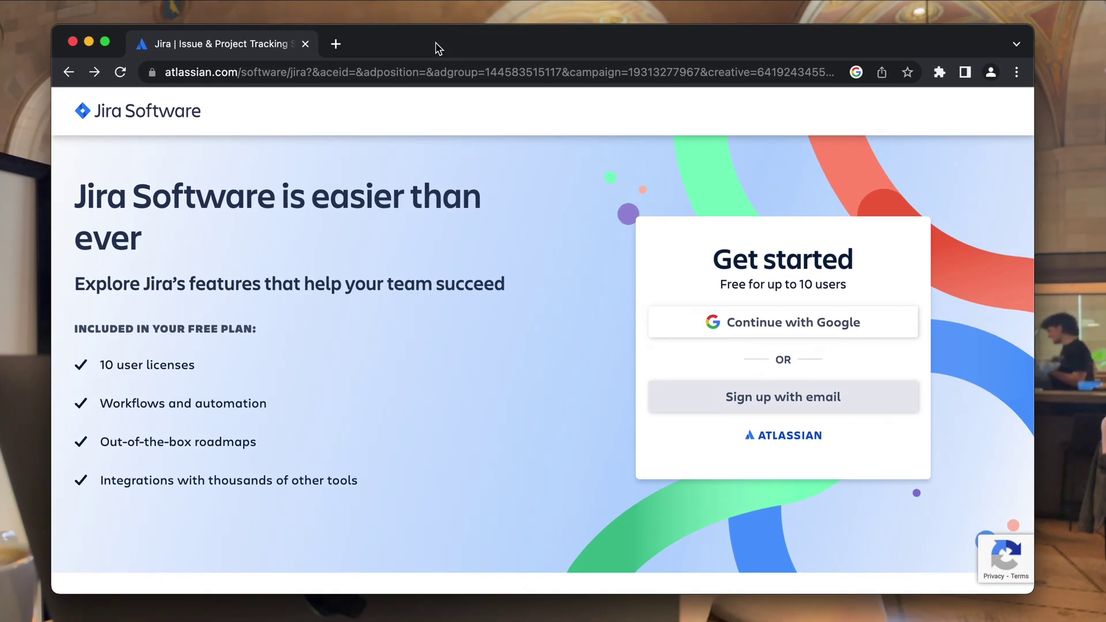
- Sign up for Jira with a Google account and create the Atlassian account
{"action": "left_click", "coordinate": [835, 326]}
{"action": "left_click", "coordinate": [458, 299]}
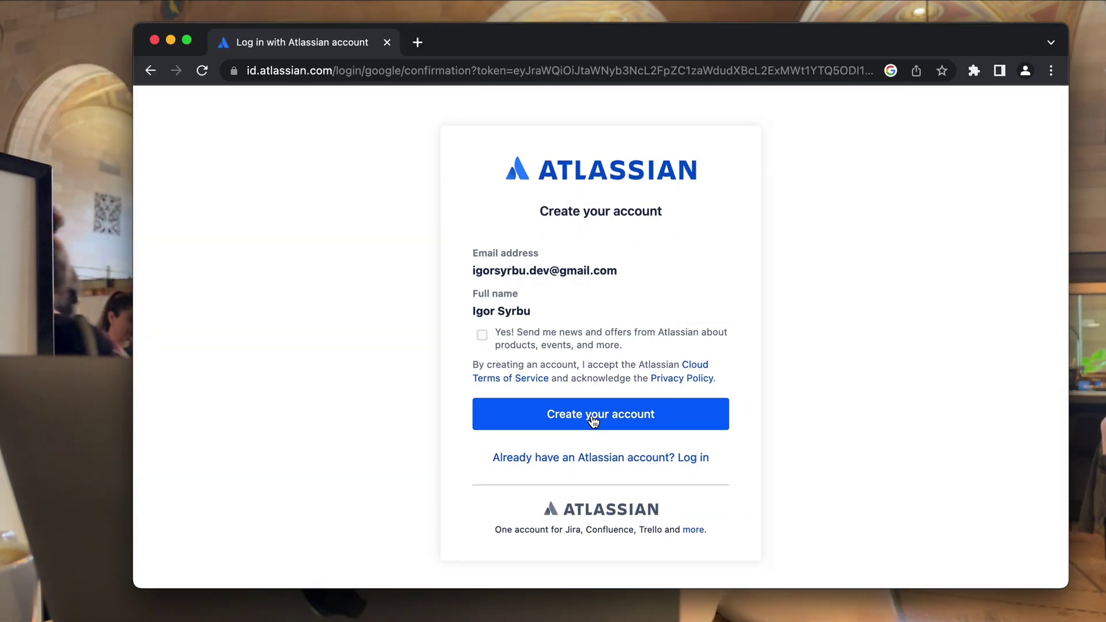
{"action": "left_click", "coordinate": [593, 420]}
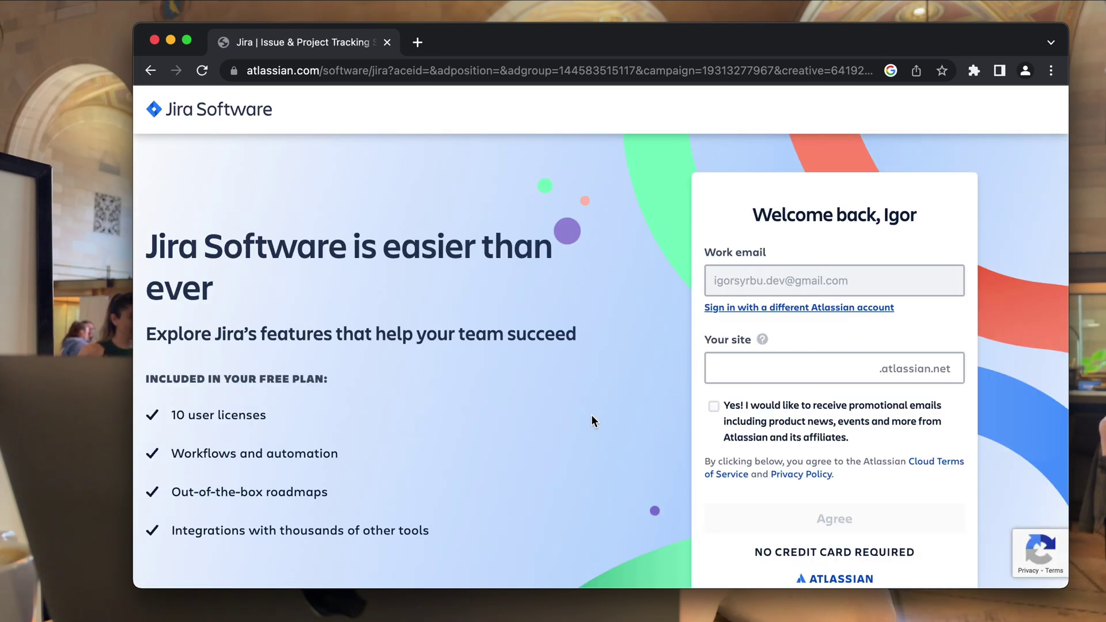
- Enter a name for the new Jira cloud site and agree to the terms
{"action": "left_click", "coordinate": [784, 371]}
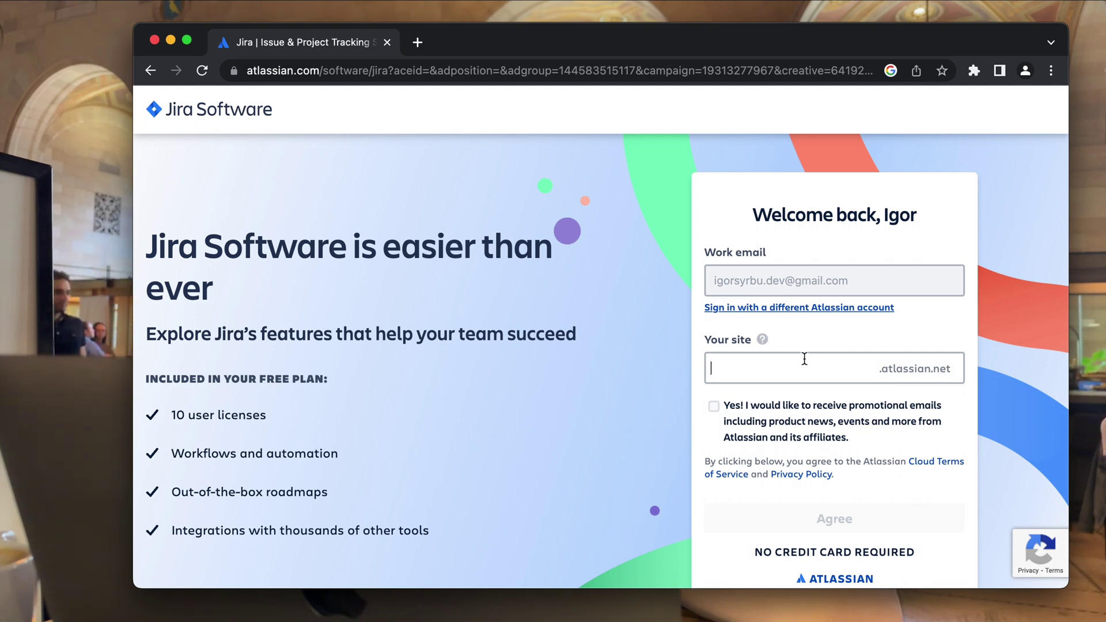
{"action": "type", "text": "igorsyrbu"}
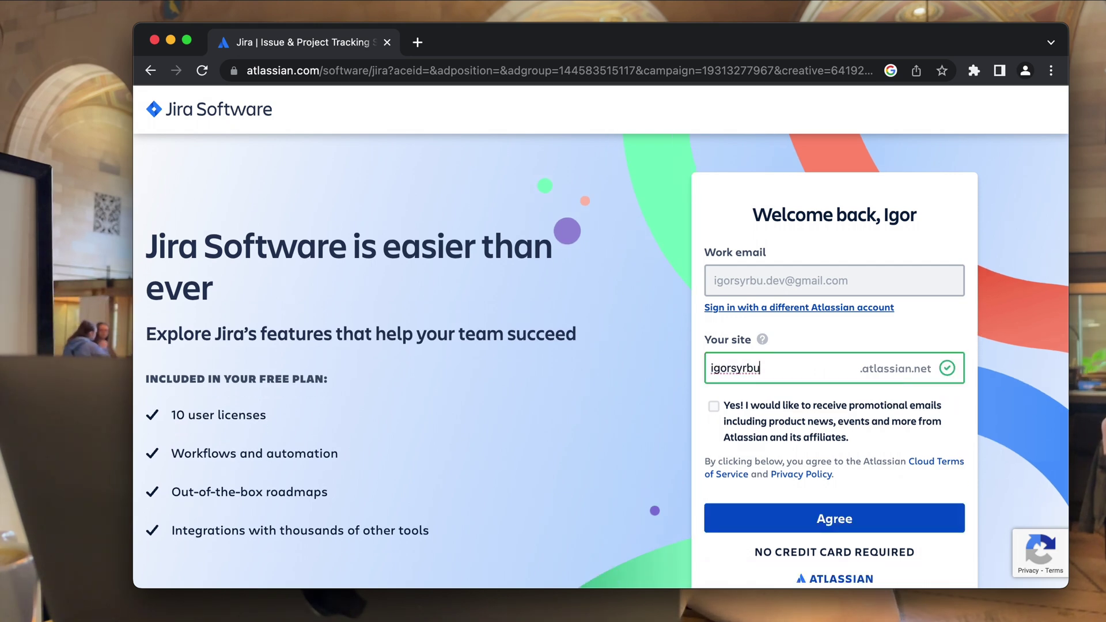
{"action": "left_click", "coordinate": [830, 518]}
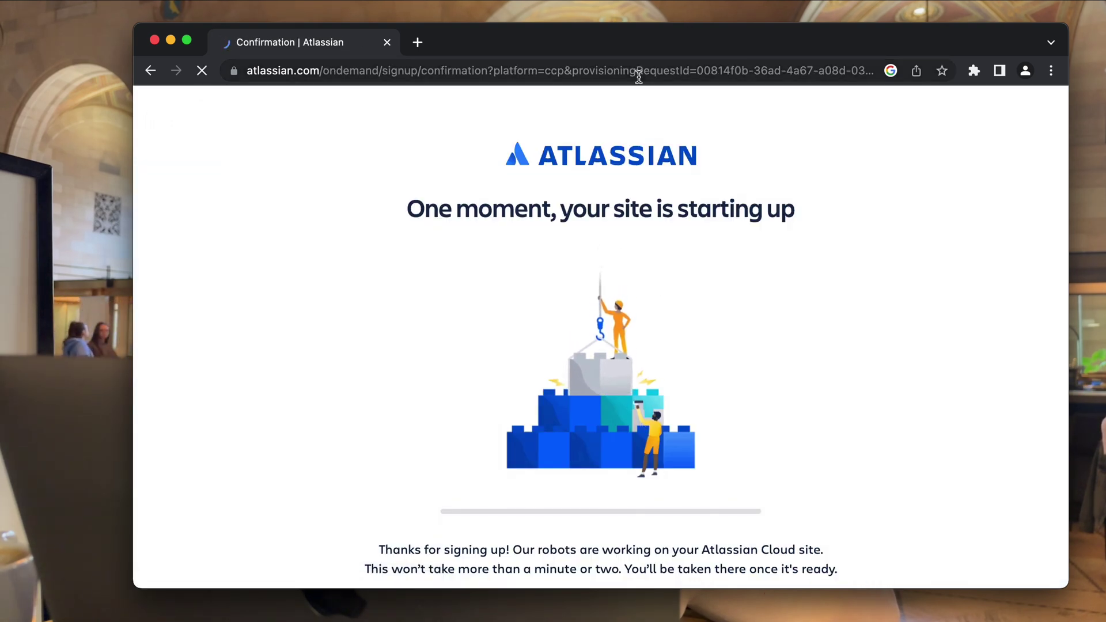
- Reposition the browser window while the new site finishes starting up
{"action": "left_click_drag", "start_coordinate": [623, 48], "coordinate": [577, 51]}
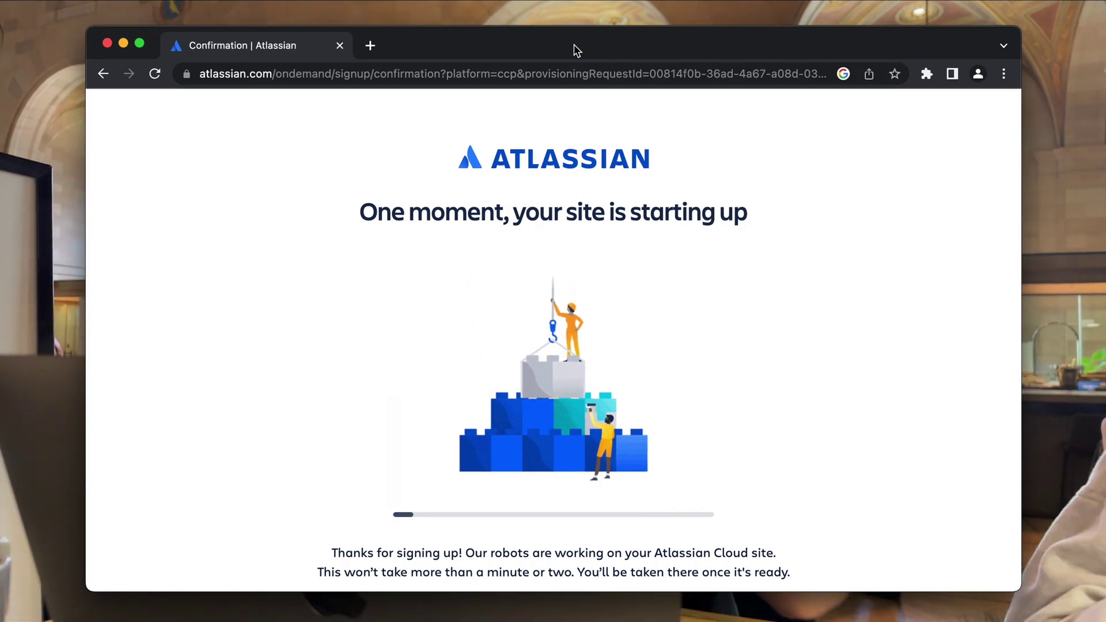
{"action": "left_click_drag", "start_coordinate": [574, 45], "coordinate": [569, 45]}
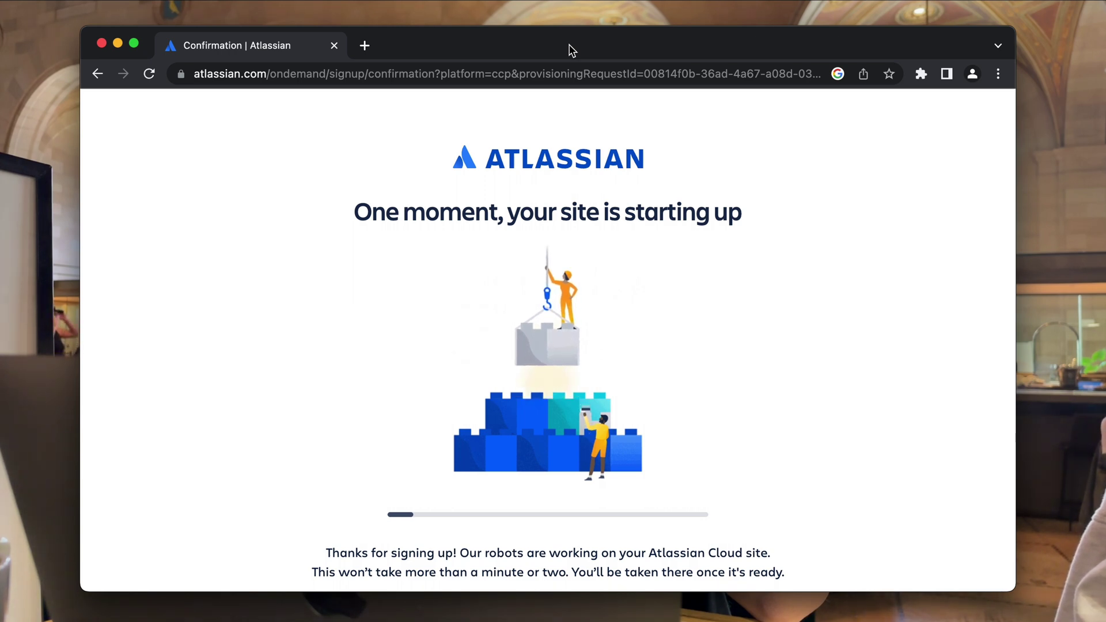
{"action": "left_click_drag", "start_coordinate": [569, 45], "coordinate": [611, 52]}
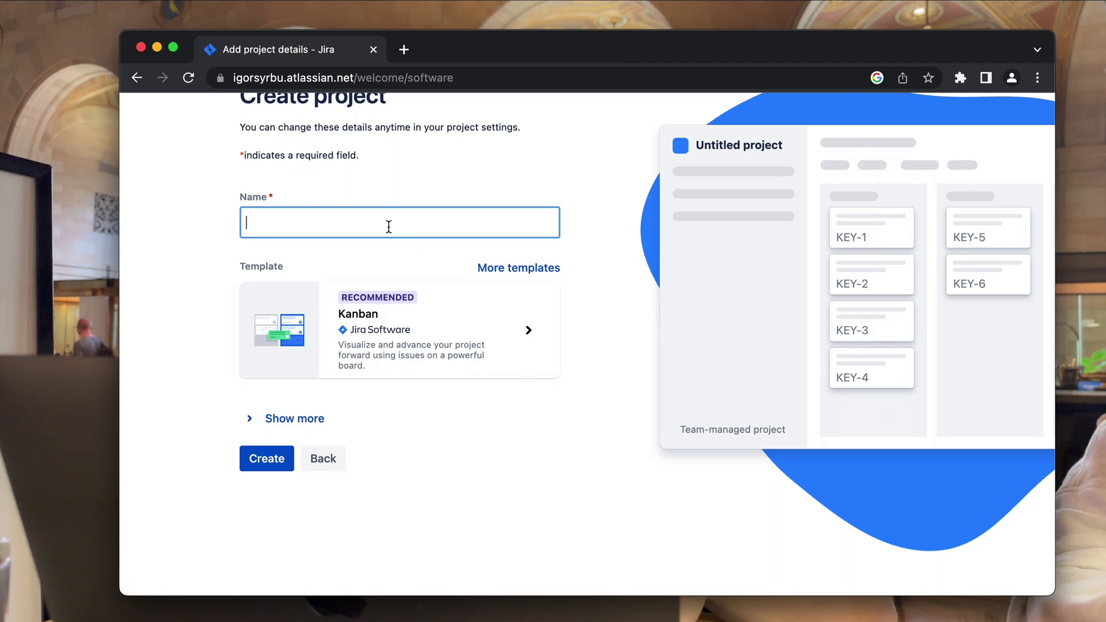
- Create the Kanban project 'PlaylistMate', skip connecting tools, and open its project settings
{"action": "type", "text": "Play"}
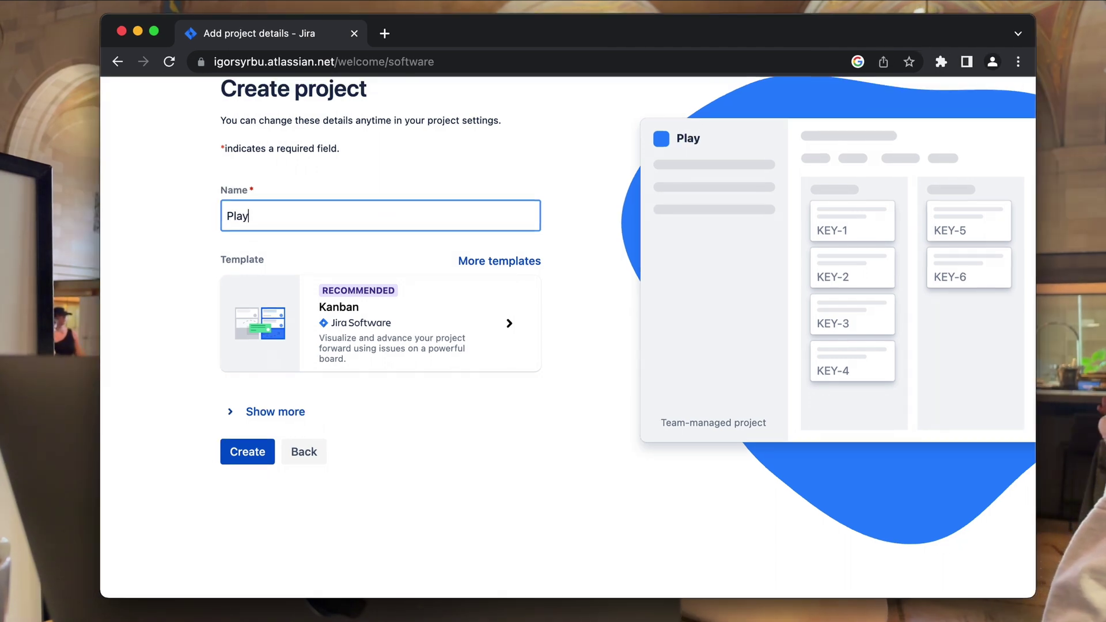
{"action": "type", "text": "listMate"}
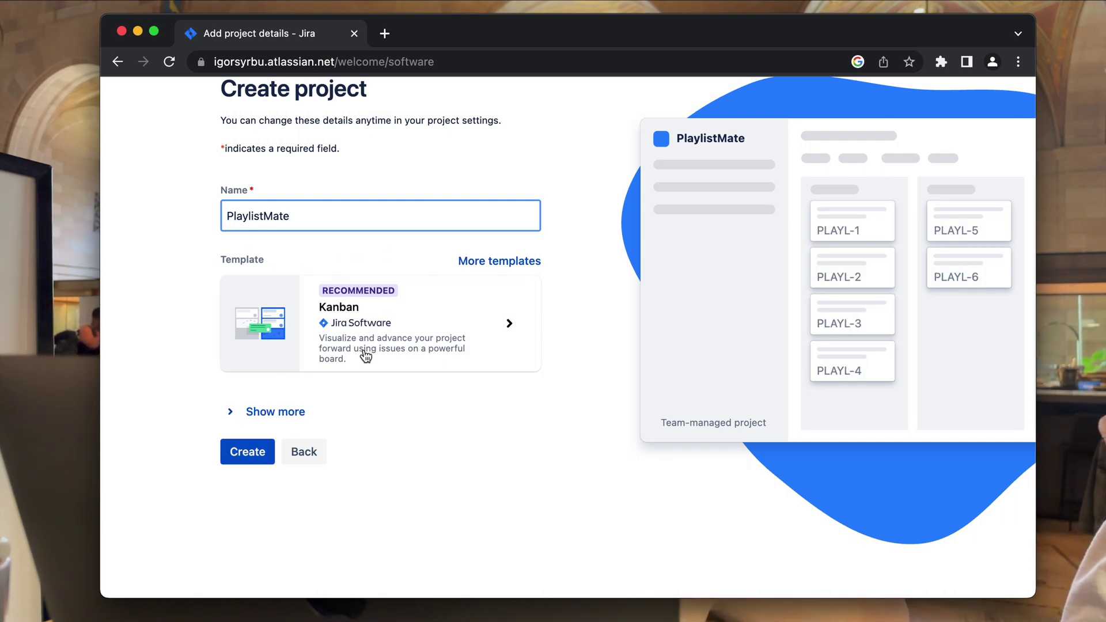
{"action": "left_click", "coordinate": [248, 456]}
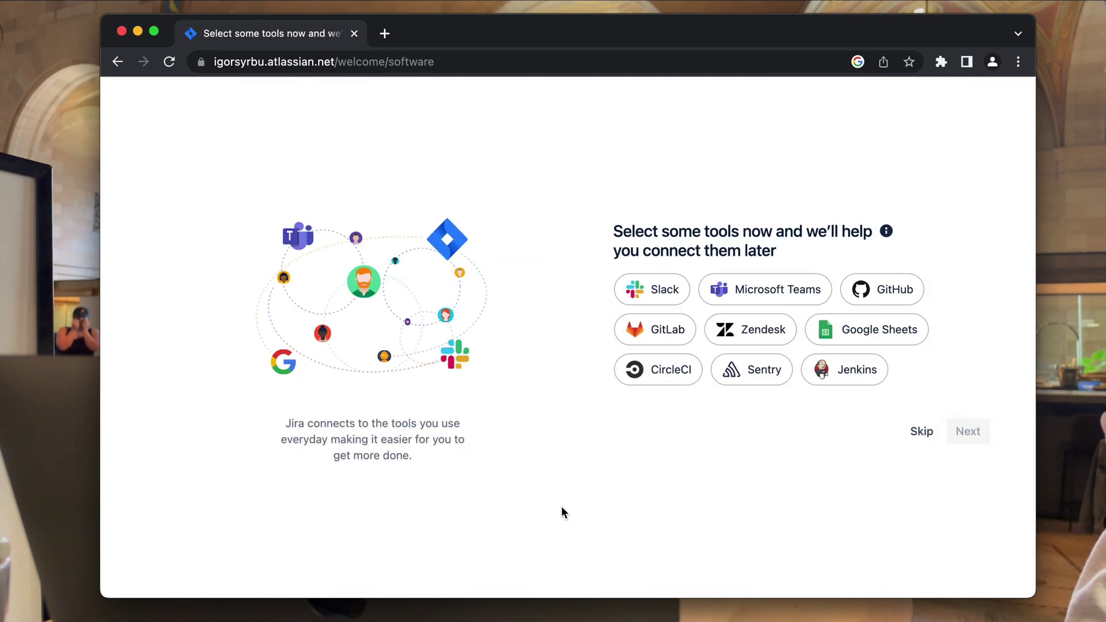
{"action": "left_click", "coordinate": [923, 433]}
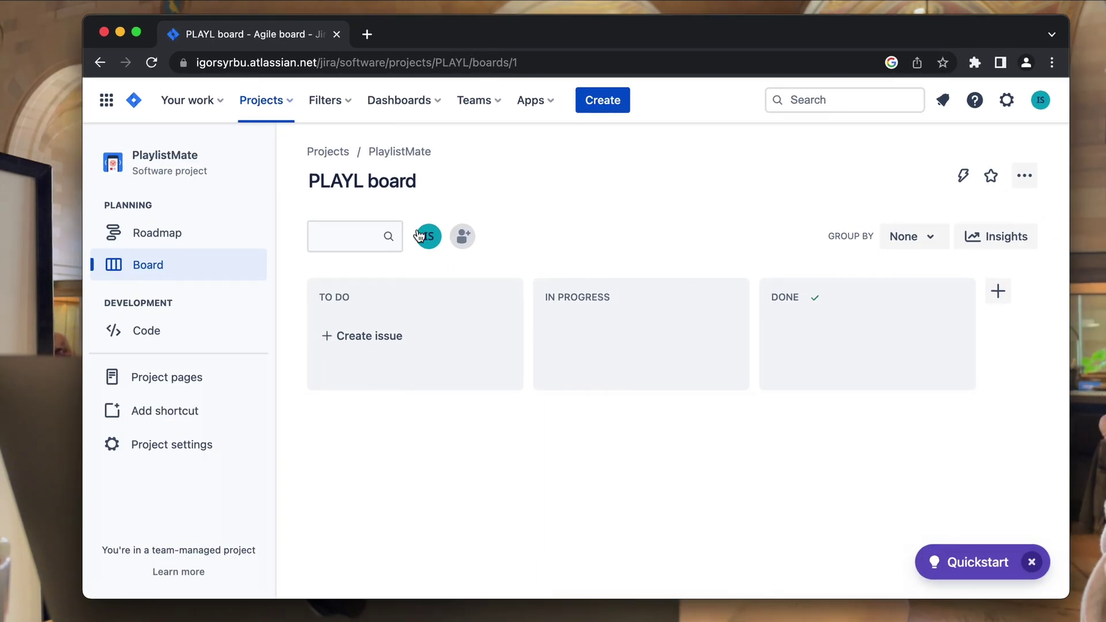
{"action": "left_click", "coordinate": [161, 444]}
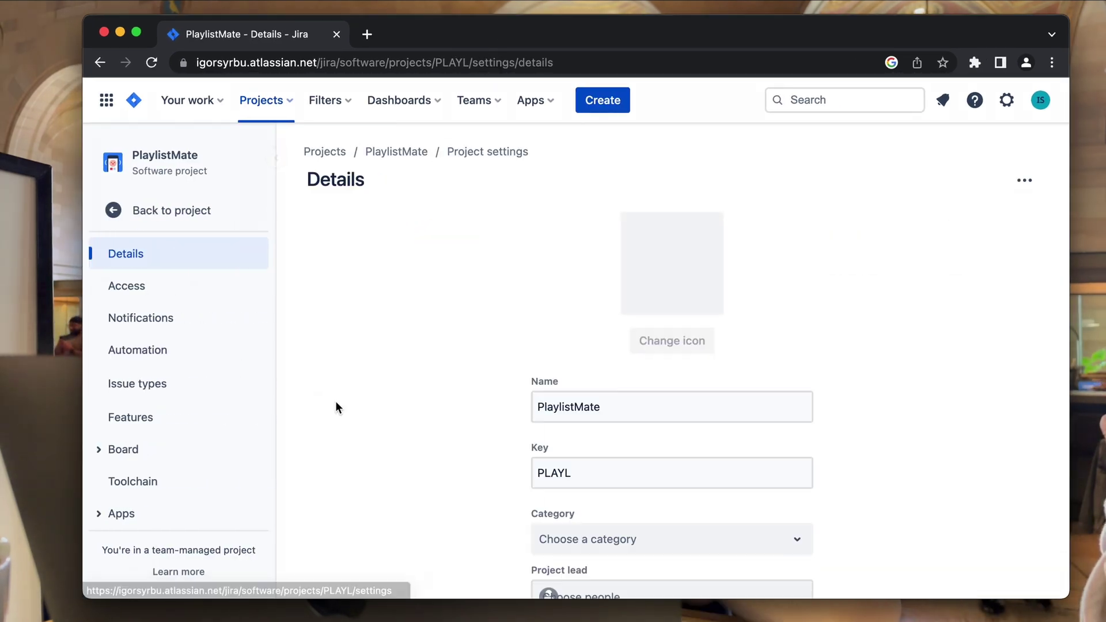
- Give PlaylistMate the red vinyl-record project icon
{"action": "scroll", "coordinate": [335, 404], "scroll_direction": "down", "scroll_amount": 2}
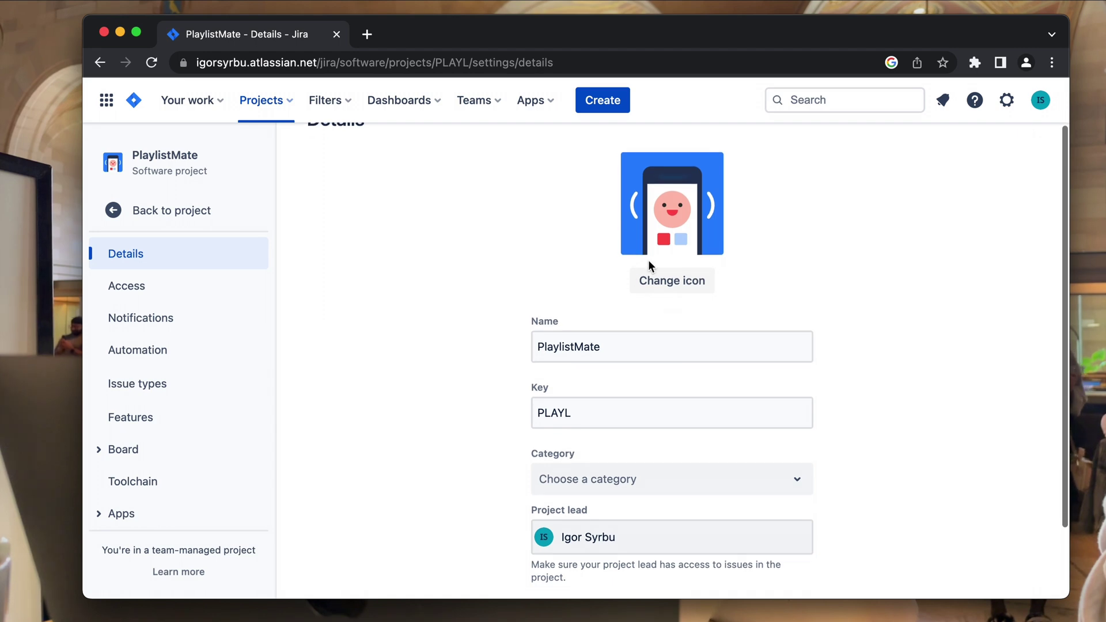
{"action": "left_click", "coordinate": [661, 280]}
{"action": "left_click", "coordinate": [595, 424]}
{"action": "left_click", "coordinate": [618, 476]}
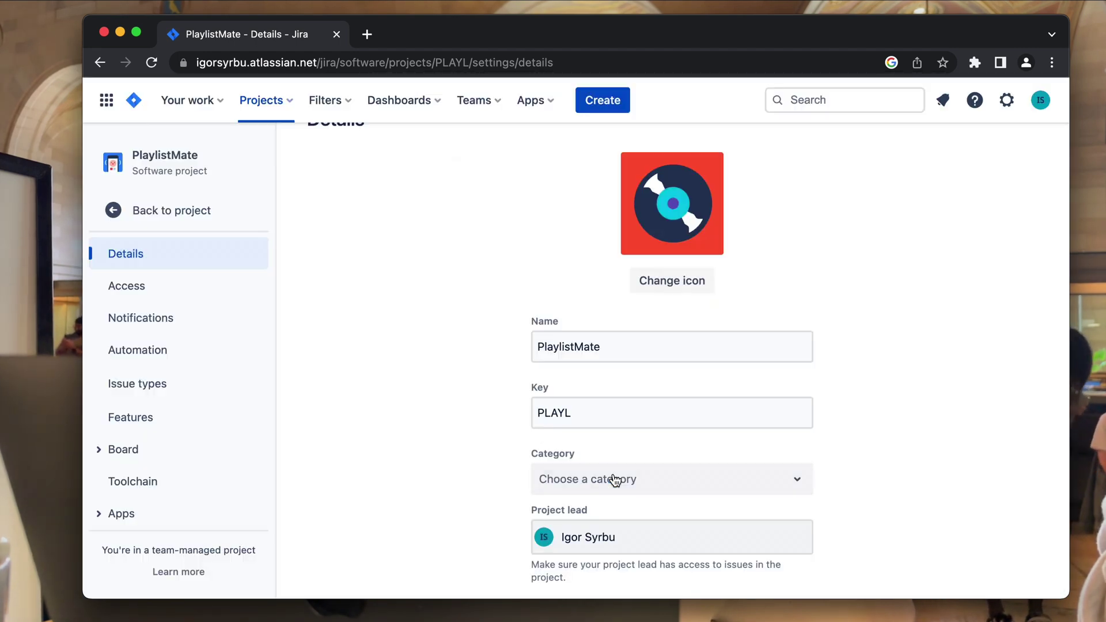
- Add the Story and Bug issue types to the PlaylistMate project
{"action": "left_click", "coordinate": [98, 456]}
{"action": "scroll", "coordinate": [121, 459], "scroll_direction": "down", "scroll_amount": 5}
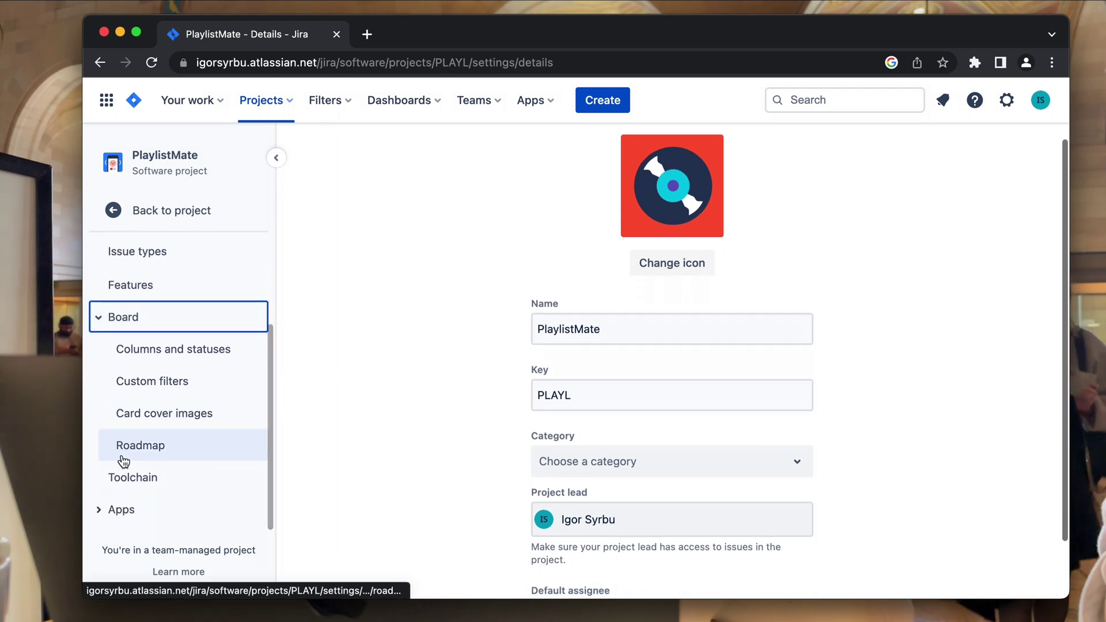
{"action": "scroll", "coordinate": [123, 461], "scroll_direction": "up", "scroll_amount": 3}
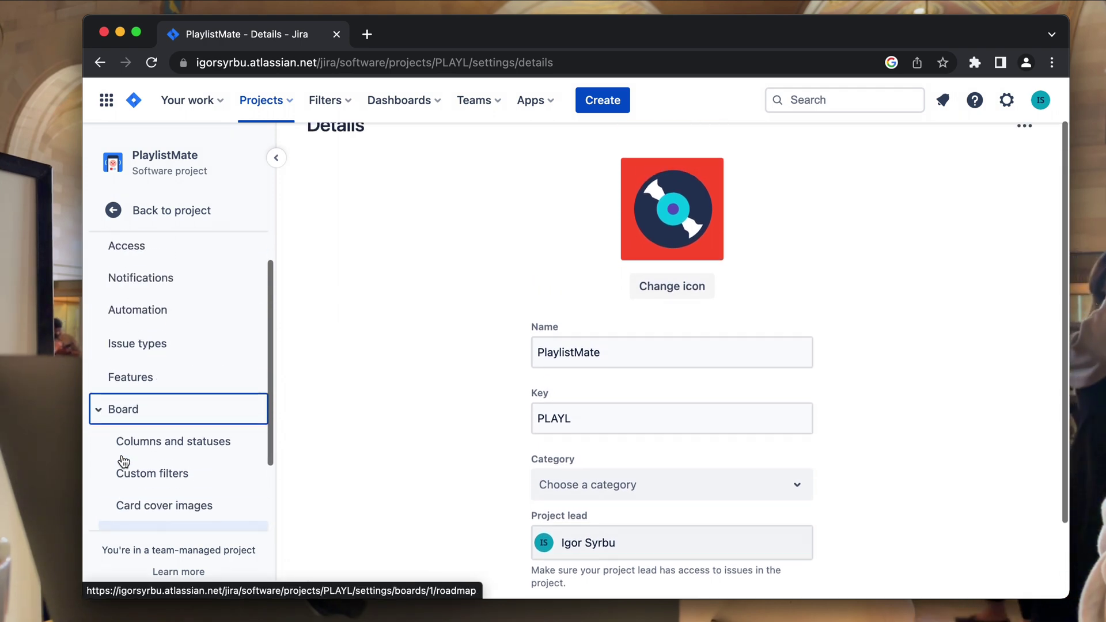
{"action": "scroll", "coordinate": [123, 461], "scroll_direction": "up", "scroll_amount": 2}
{"action": "left_click", "coordinate": [130, 384]}
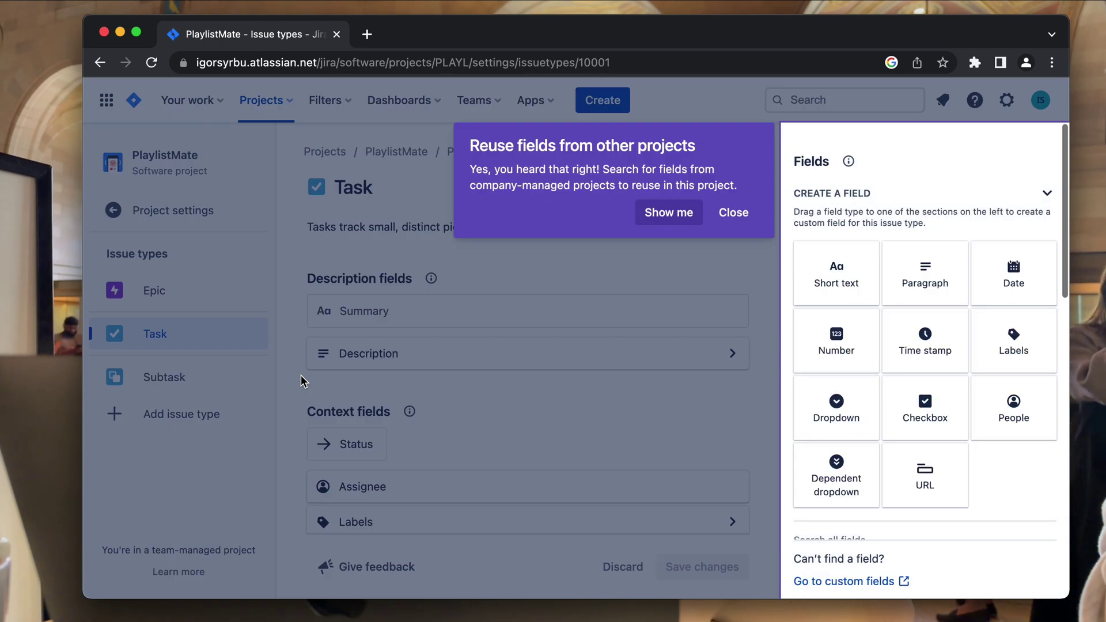
{"action": "left_click", "coordinate": [730, 212]}
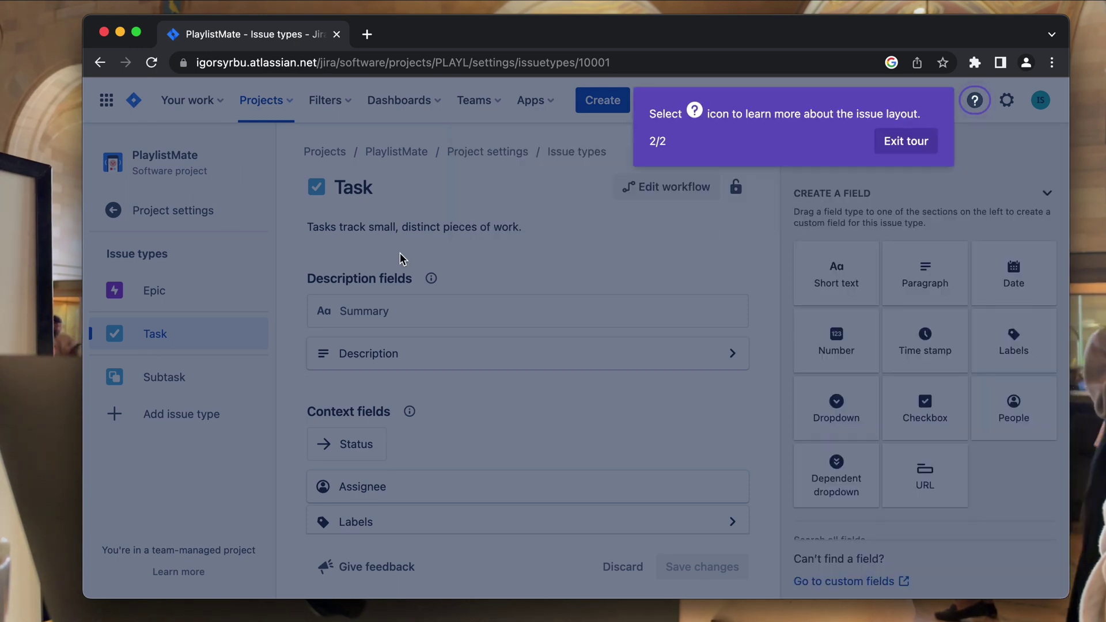
{"action": "left_click", "coordinate": [905, 142]}
{"action": "left_click", "coordinate": [161, 413]}
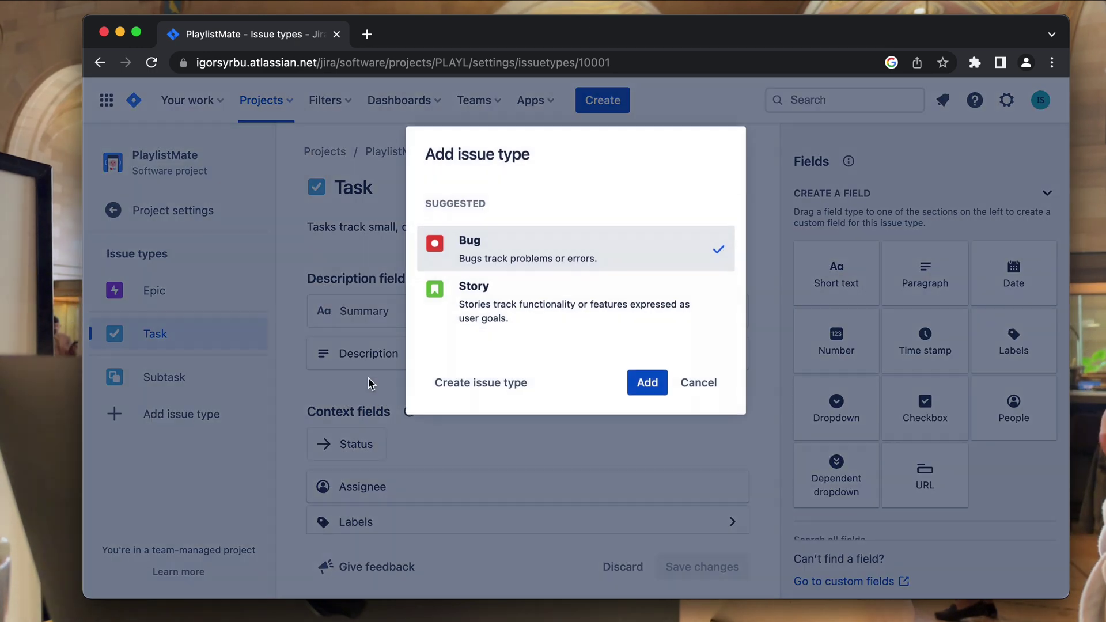
{"action": "left_click", "coordinate": [505, 302]}
{"action": "left_click", "coordinate": [653, 385]}
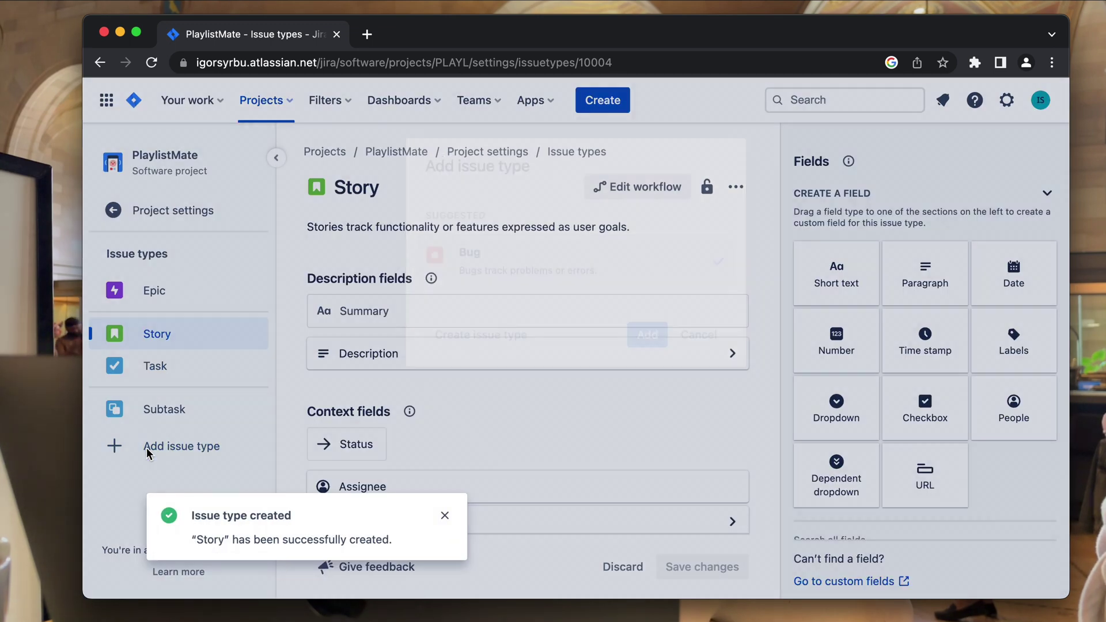
{"action": "left_click", "coordinate": [648, 323]}
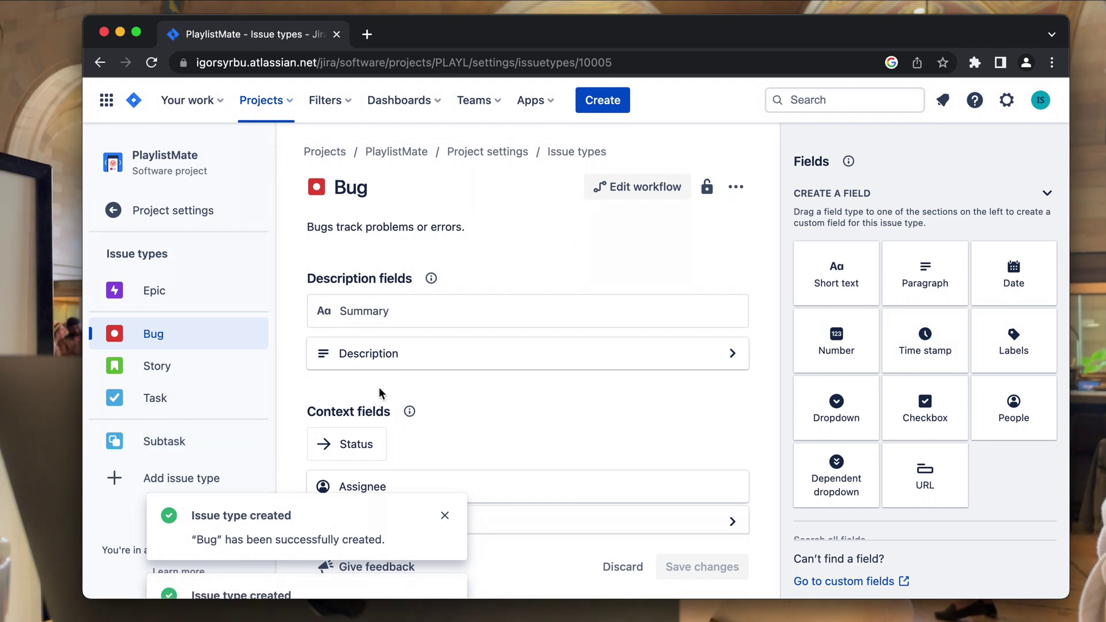
{"action": "left_click", "coordinate": [118, 215]}
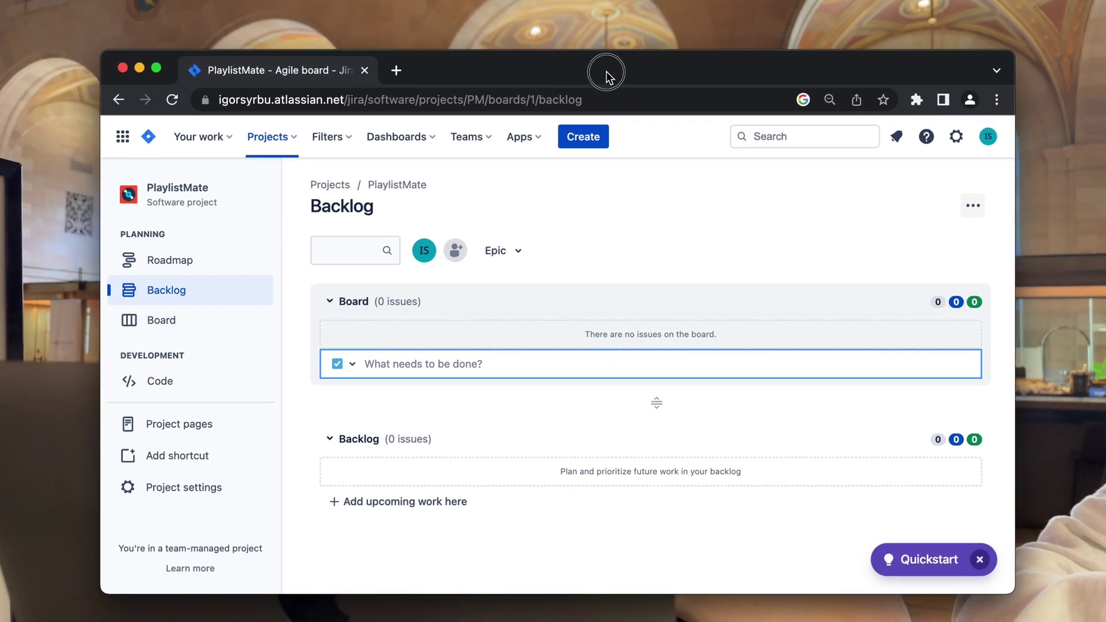
- Turn on the Epic panel, create the Security epic, and filter the backlog to it
{"action": "left_click", "coordinate": [528, 252]}
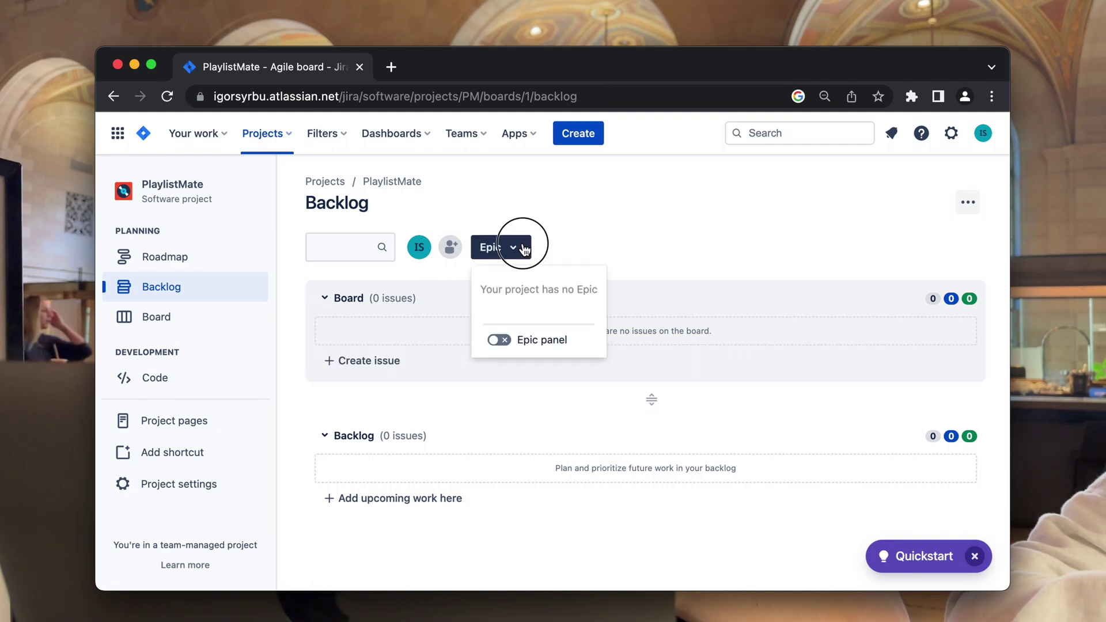
{"action": "left_click", "coordinate": [499, 340]}
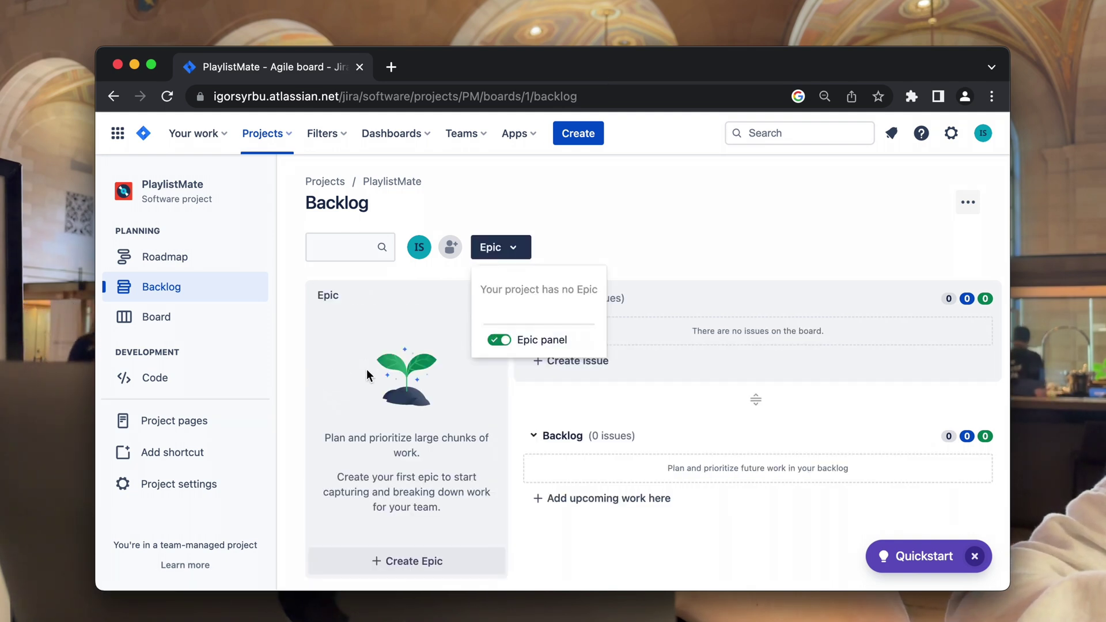
{"action": "left_click", "coordinate": [367, 374]}
{"action": "left_click", "coordinate": [377, 562]}
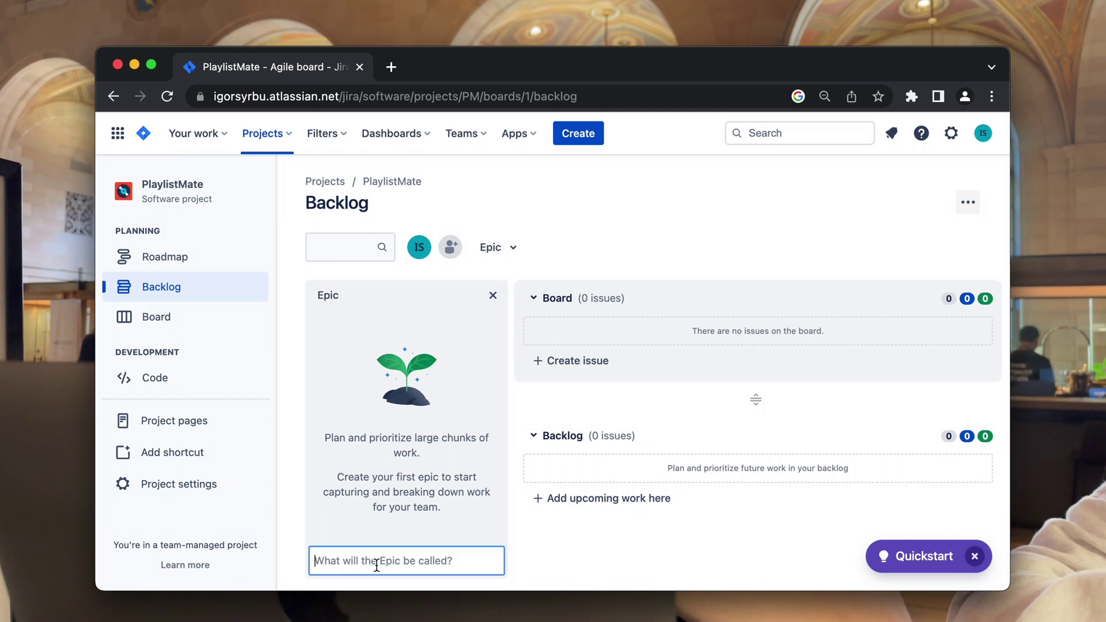
{"action": "type", "text": "Security"}
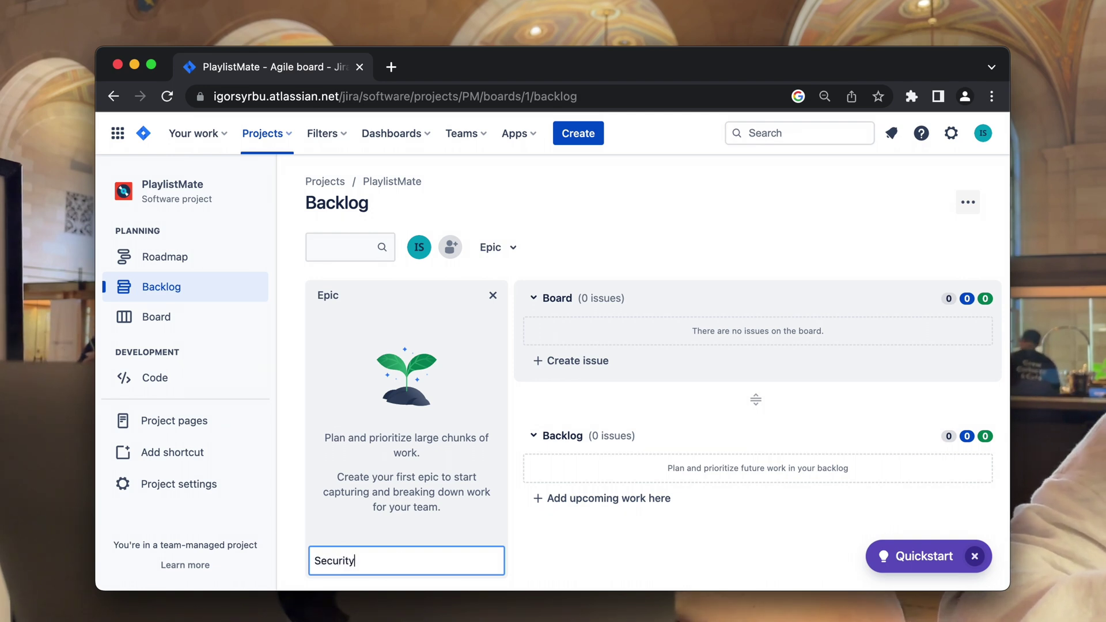
{"action": "key", "text": "Return"}
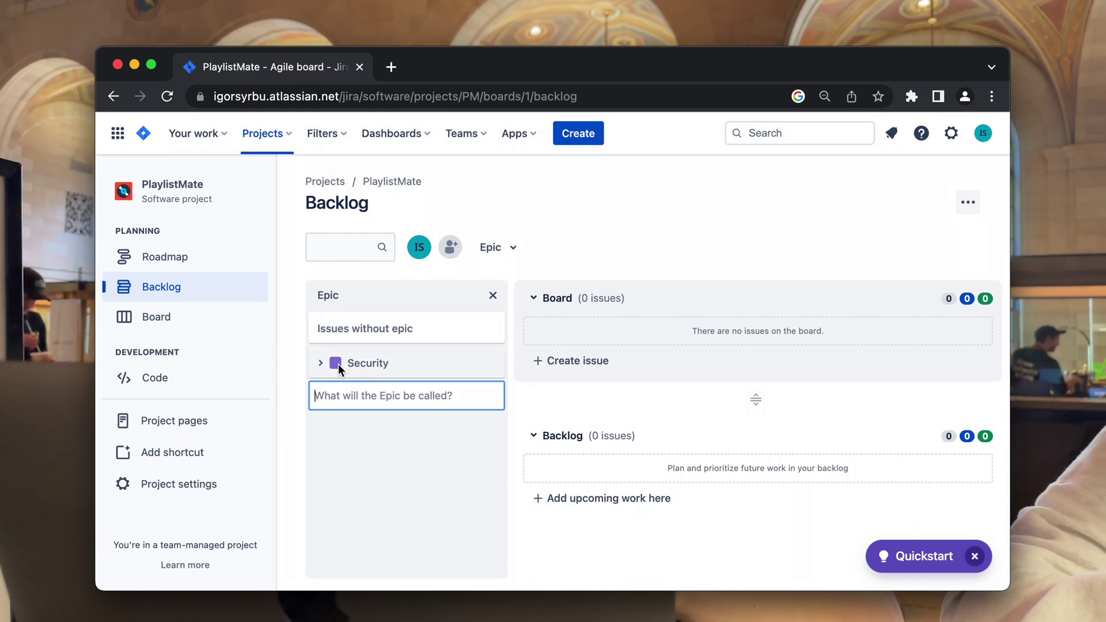
{"action": "left_click", "coordinate": [362, 363]}
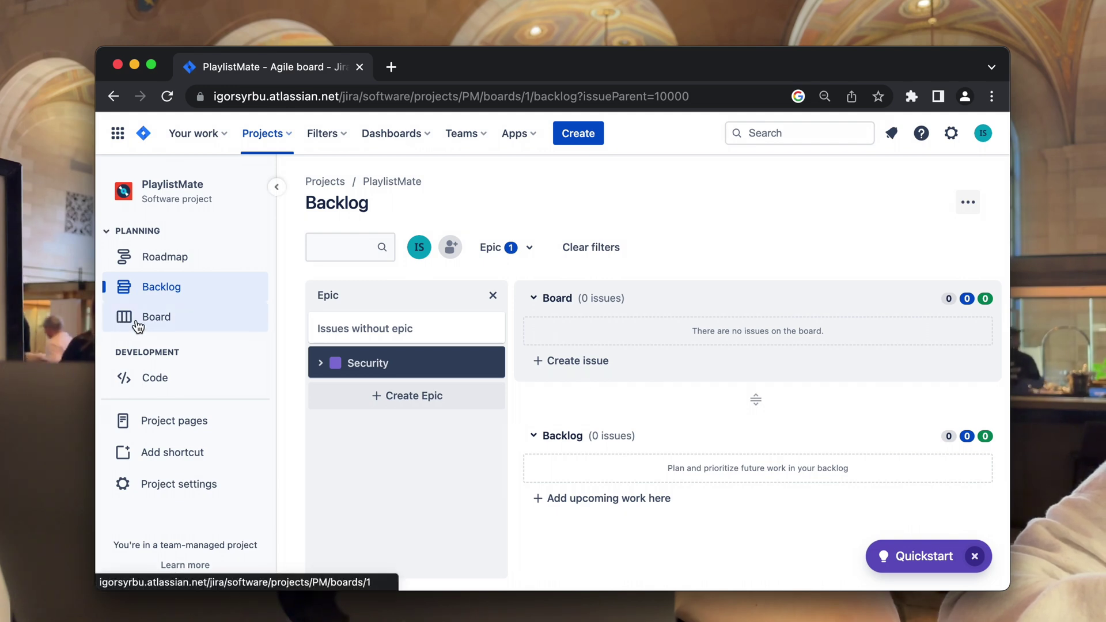
{"action": "left_click", "coordinate": [544, 361]}
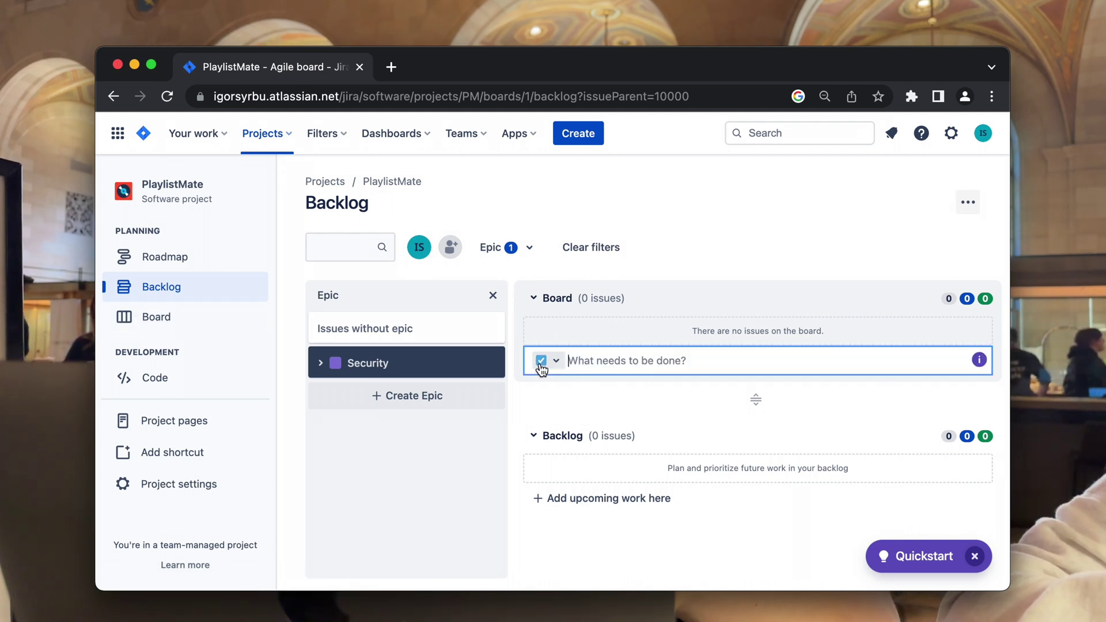
- Create task PM-2 'Get Spotify access token' with the Backend label
{"action": "left_click", "coordinate": [382, 490]}
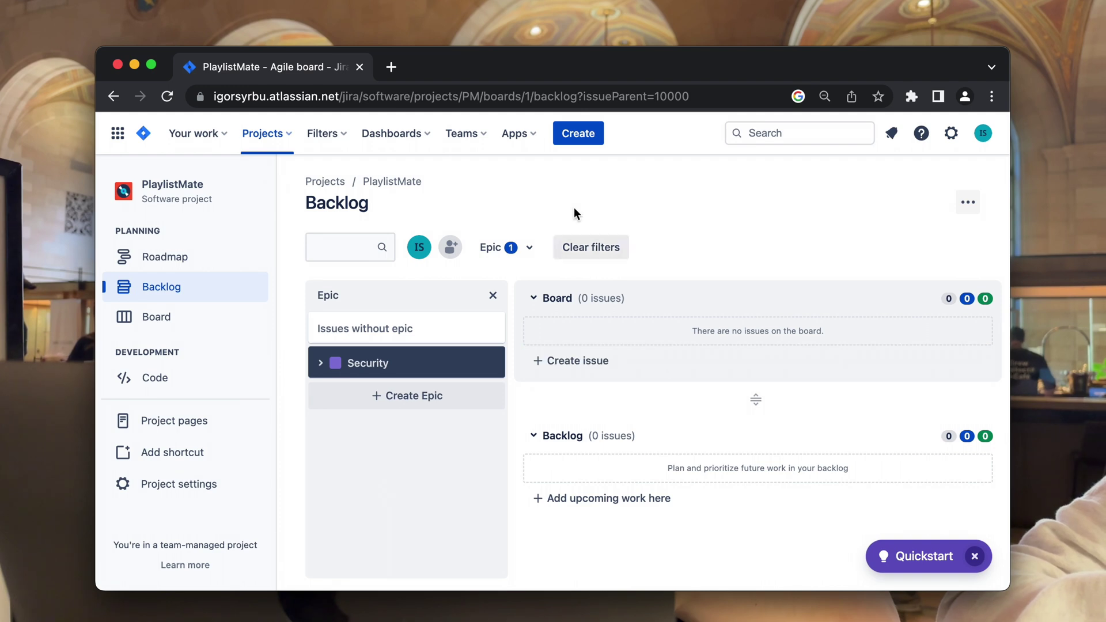
{"action": "left_click", "coordinate": [578, 136]}
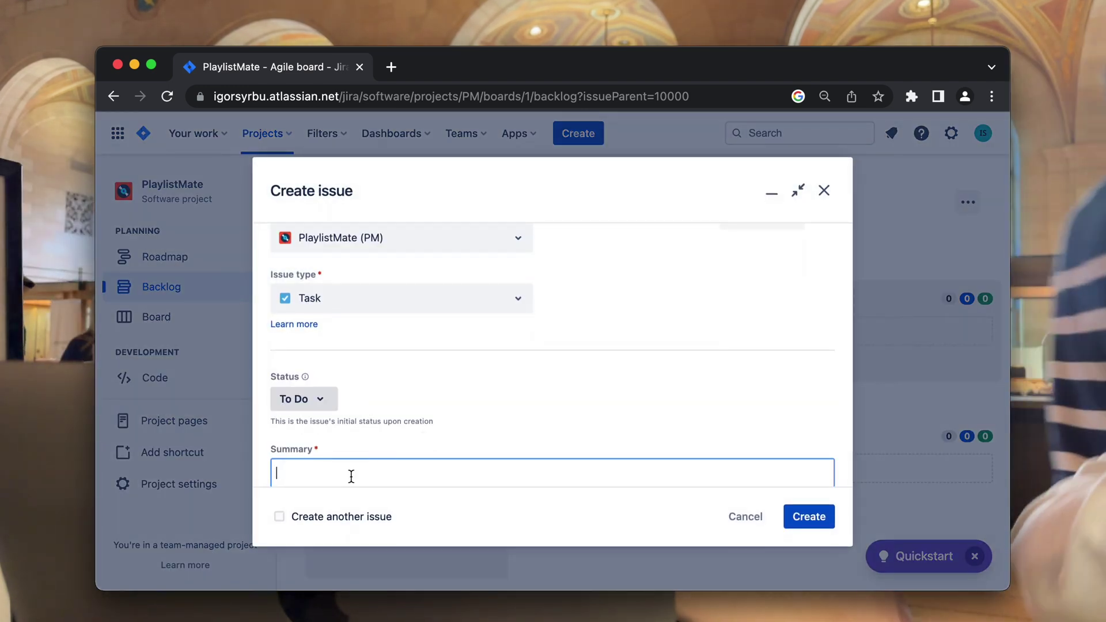
{"action": "type", "text": "Ge"}
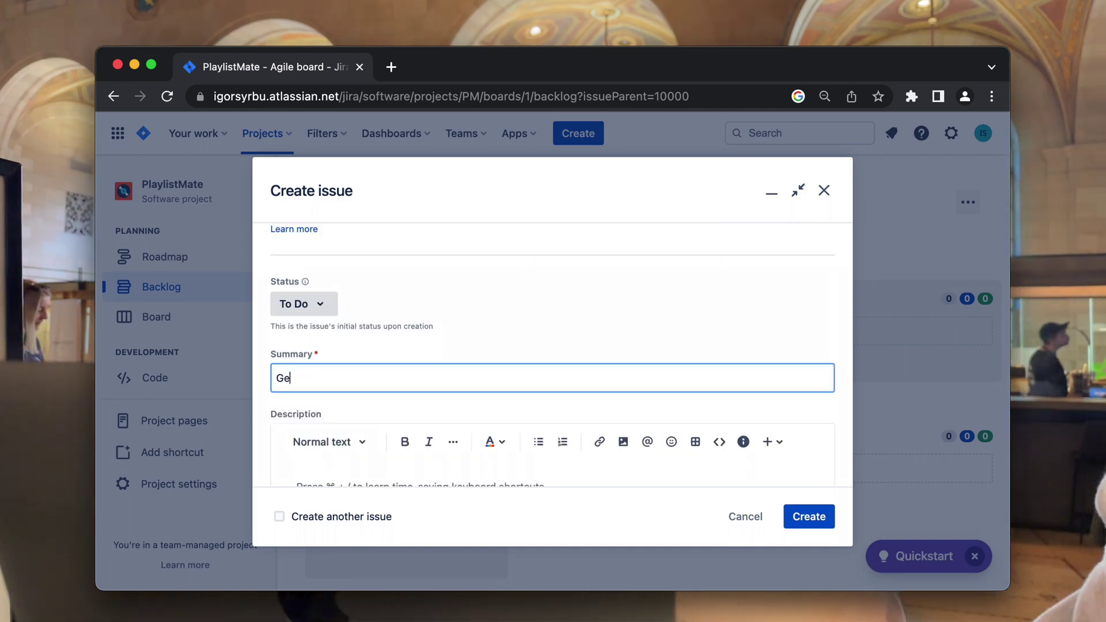
{"action": "type", "text": "t"}
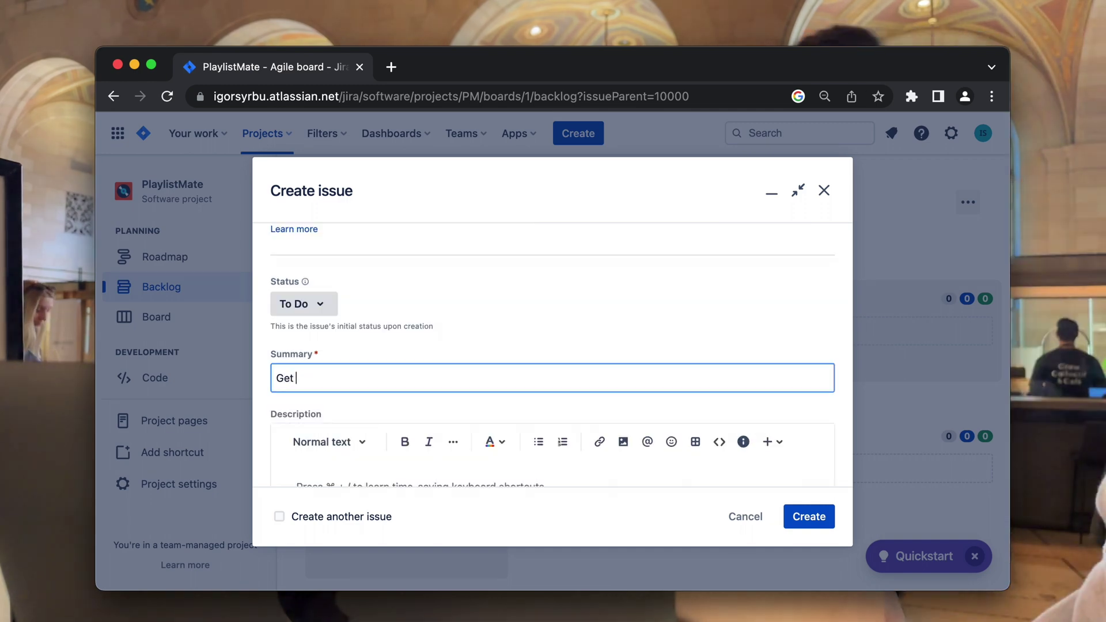
{"action": "type", "text": " Spotify access token"}
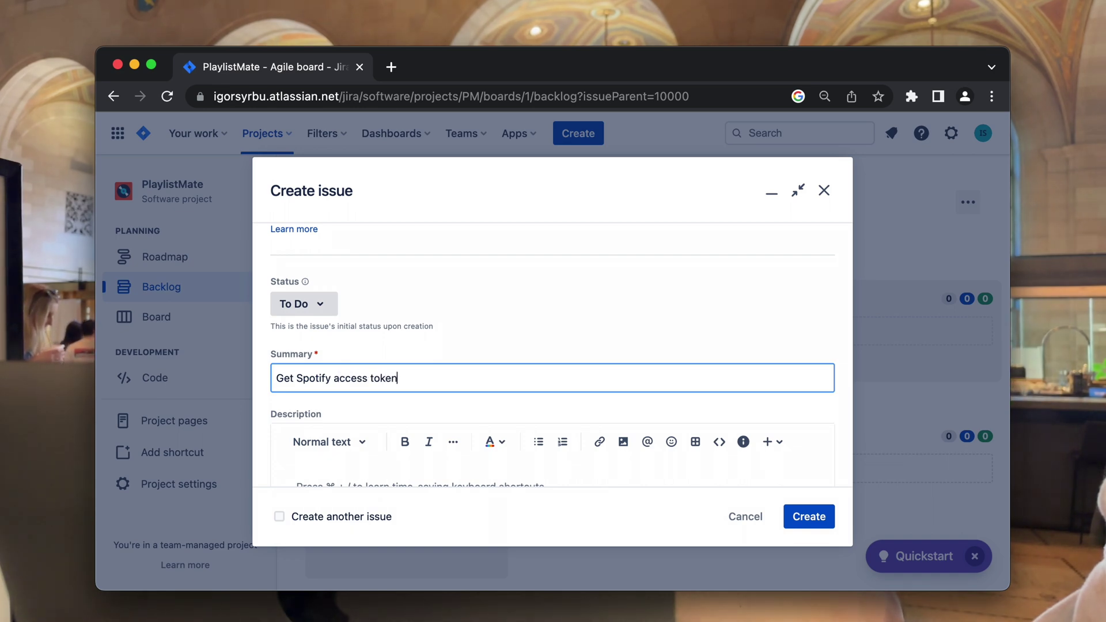
{"action": "scroll", "coordinate": [375, 337], "scroll_direction": "up", "scroll_amount": 3}
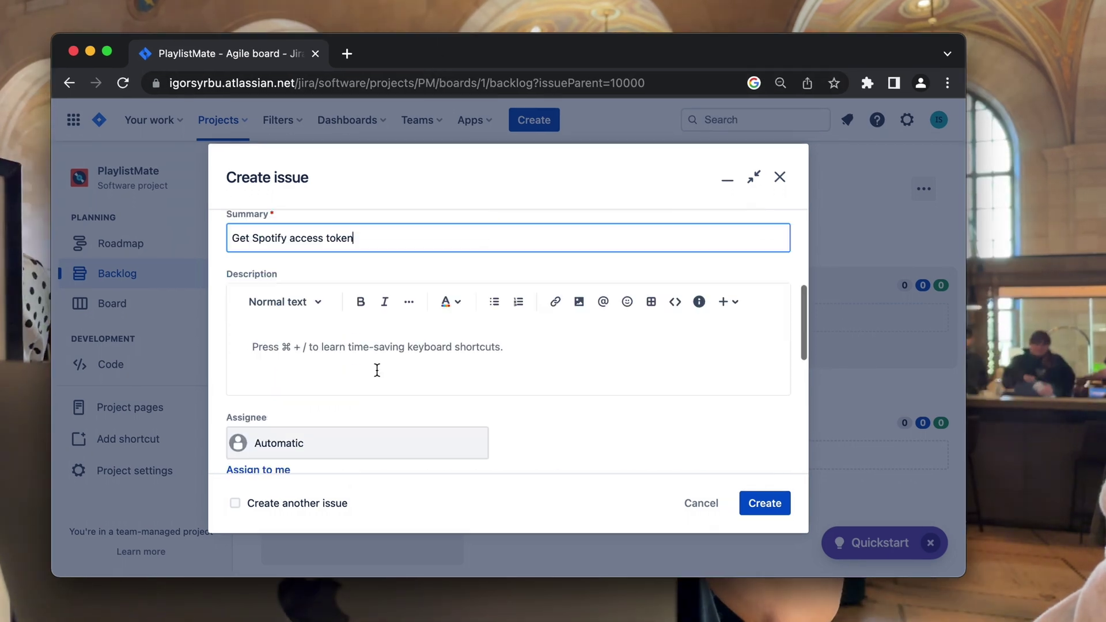
{"action": "scroll", "coordinate": [419, 384], "scroll_direction": "down", "scroll_amount": 5}
{"action": "left_click", "coordinate": [401, 341]}
{"action": "type", "text": "Backend"}
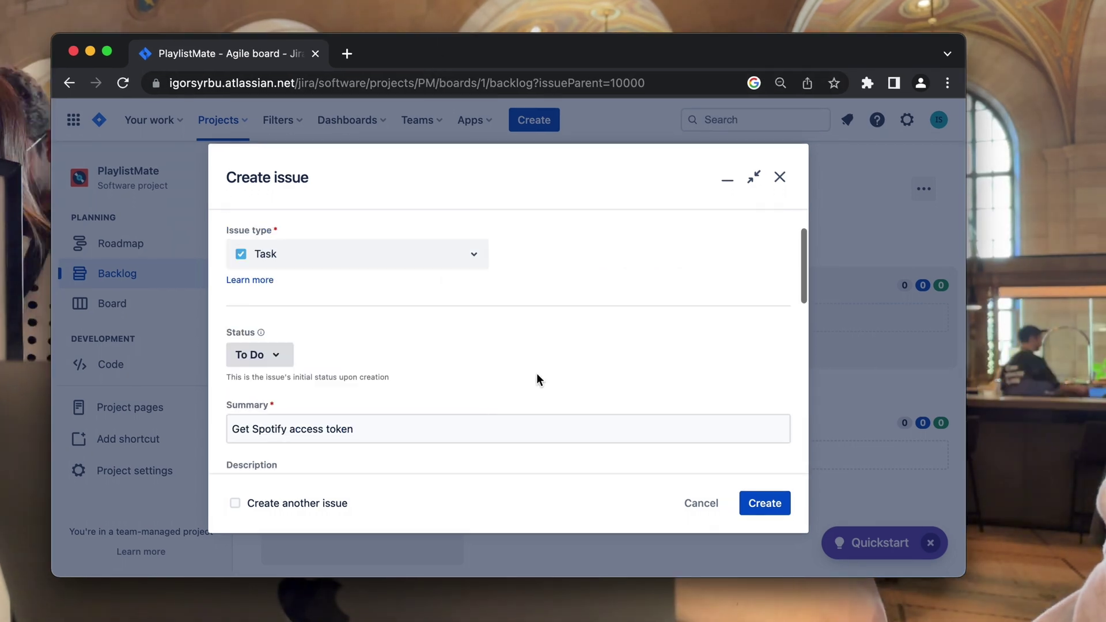
{"action": "scroll", "coordinate": [537, 373], "scroll_direction": "down", "scroll_amount": 10}
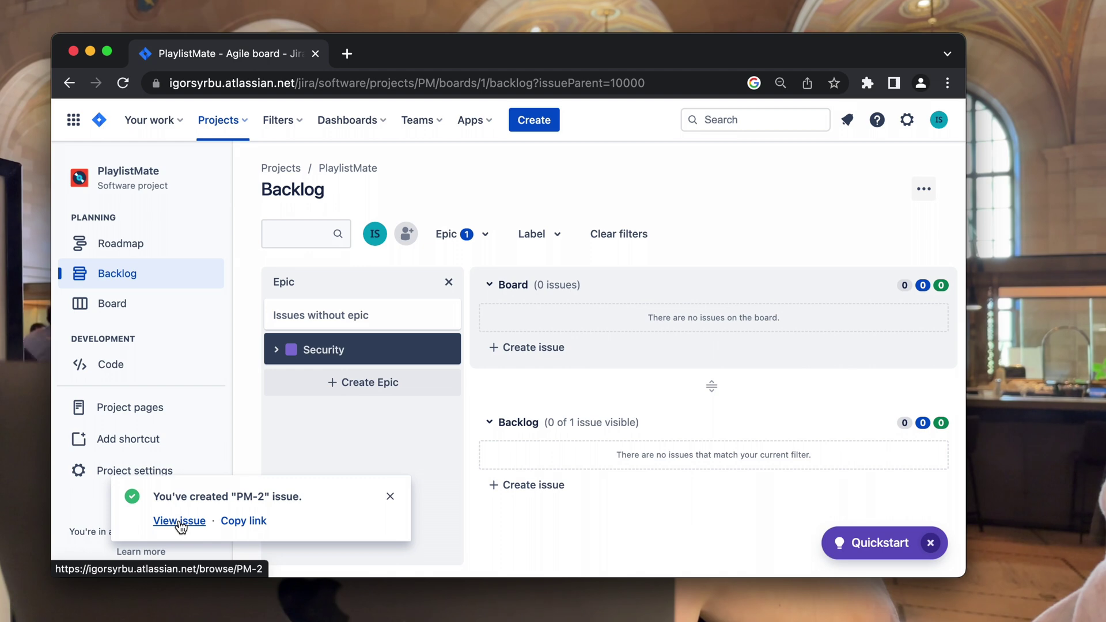
{"action": "left_click", "coordinate": [178, 522]}
- Add Security tasks 'Implement Spotify access token refresh' and 'Implement JWT-based authentication'
{"action": "left_click", "coordinate": [109, 281]}
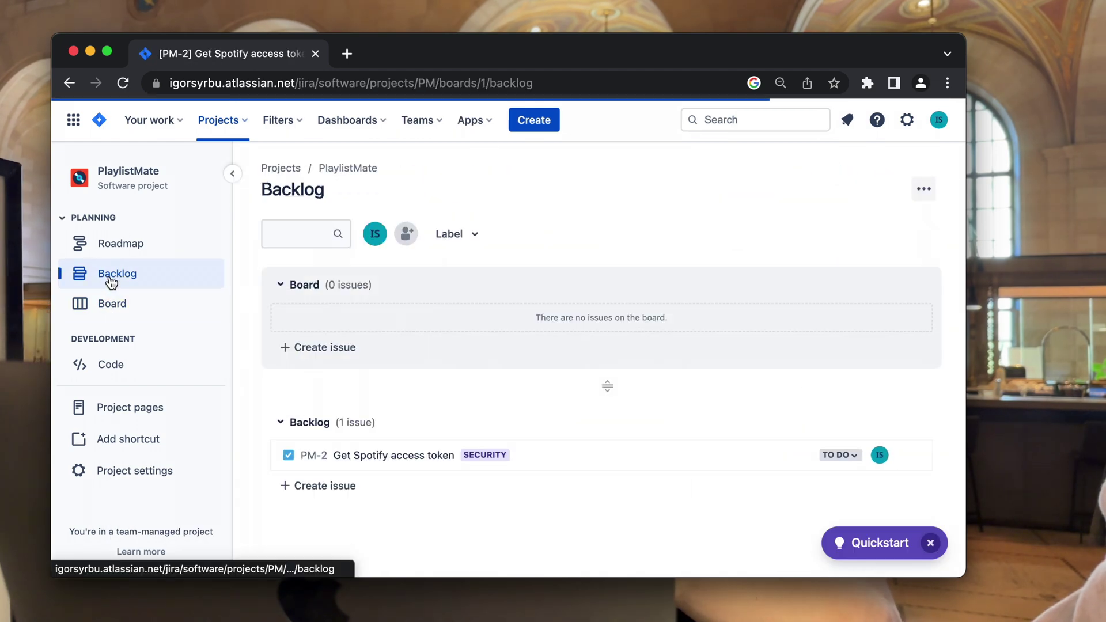
{"action": "left_click", "coordinate": [526, 485]}
{"action": "type", "text": "Implement"}
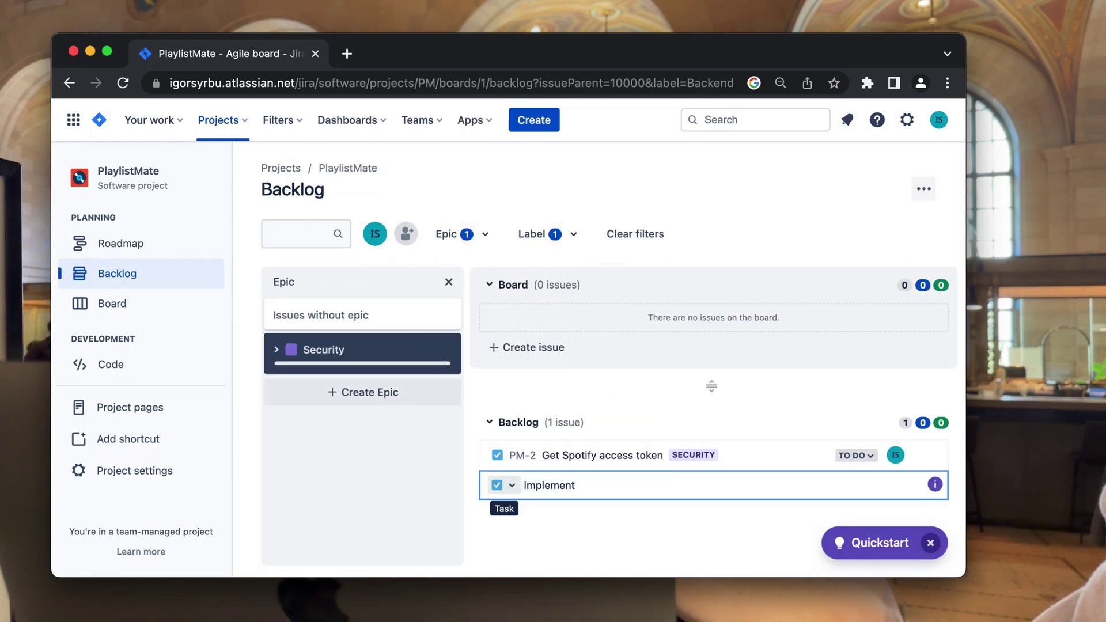
{"action": "type", "text": " Spotify access token refresh"}
{"action": "key", "text": "Return"}
{"action": "type", "text": "Imp"}
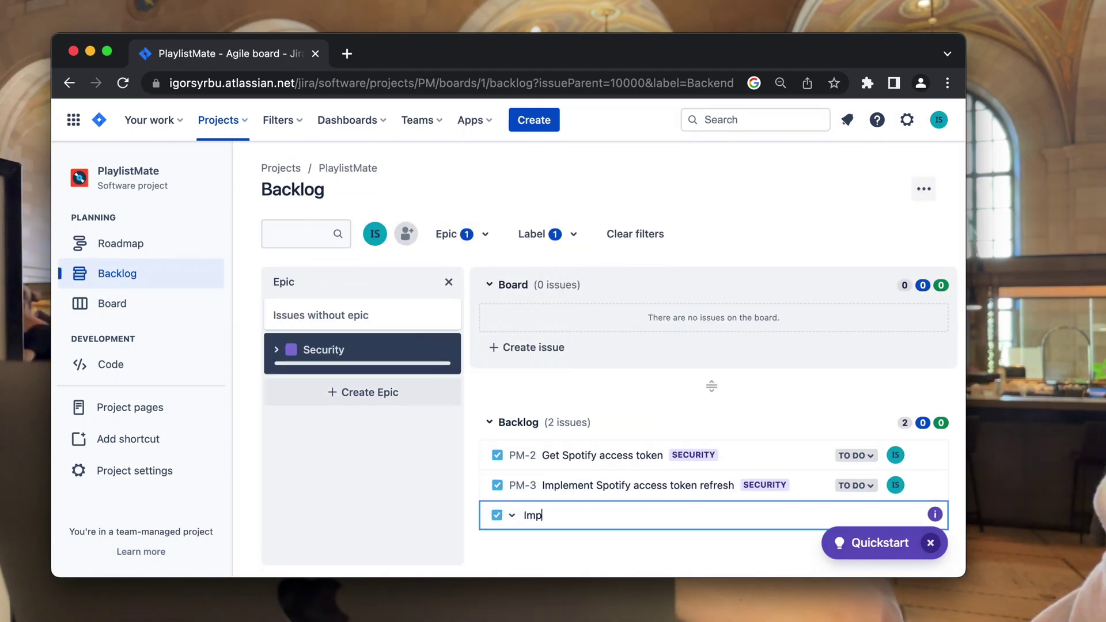
{"action": "type", "text": "lement JWT-based authentication"}
{"action": "key", "text": "Return"}
{"action": "key", "text": "Escape"}
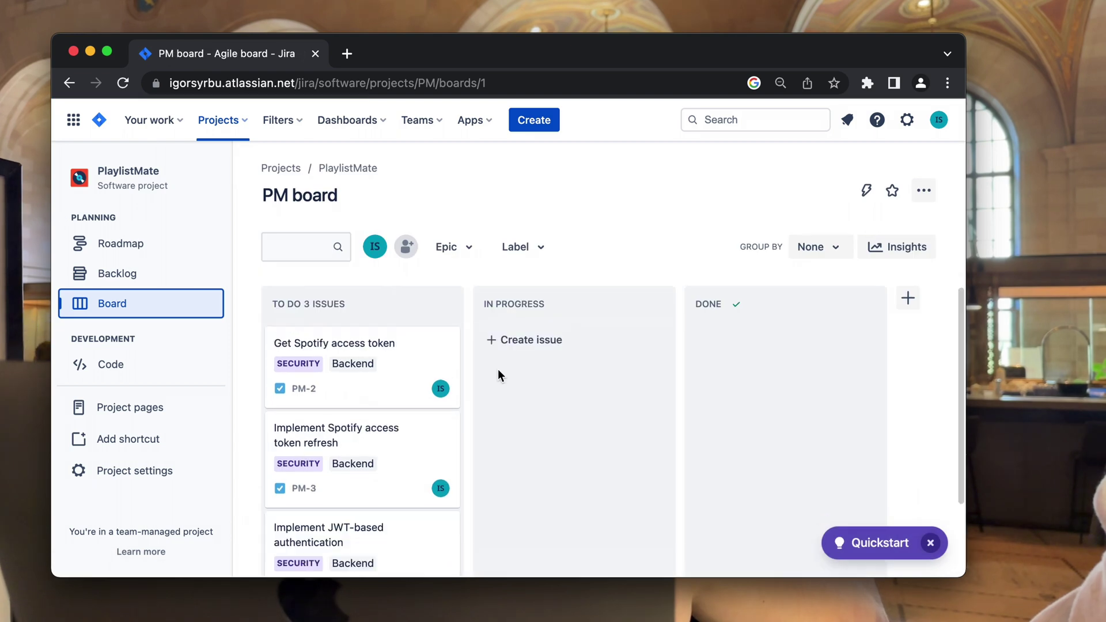
- Start adding a board column and hide the project sidebar for more room
{"action": "left_click", "coordinate": [908, 298]}
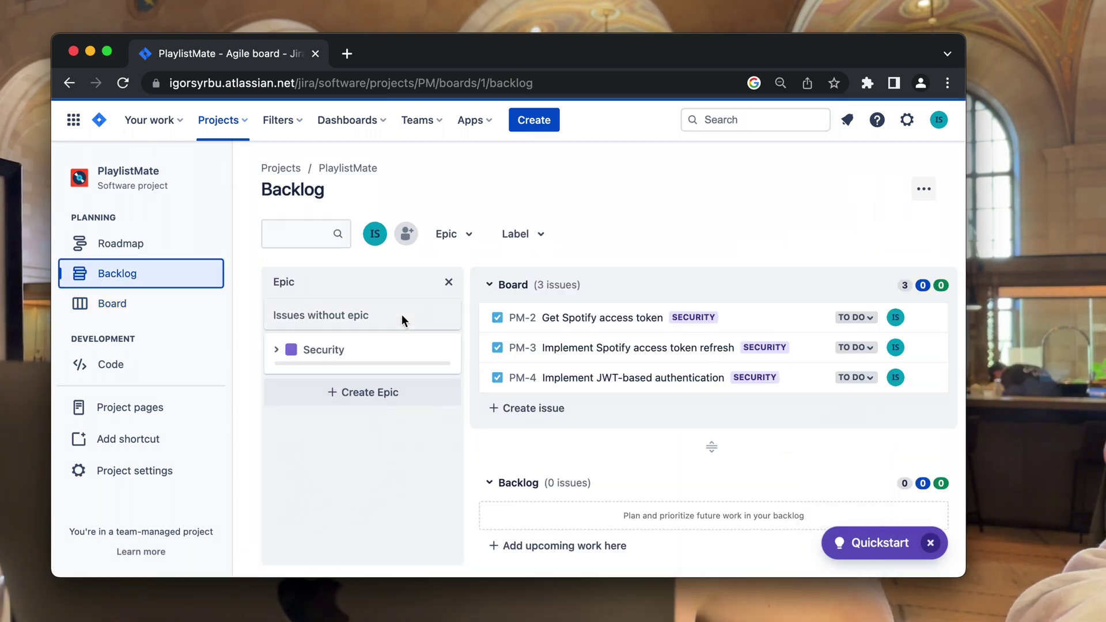
{"action": "left_click", "coordinate": [930, 543]}
{"action": "left_click", "coordinate": [233, 455]}
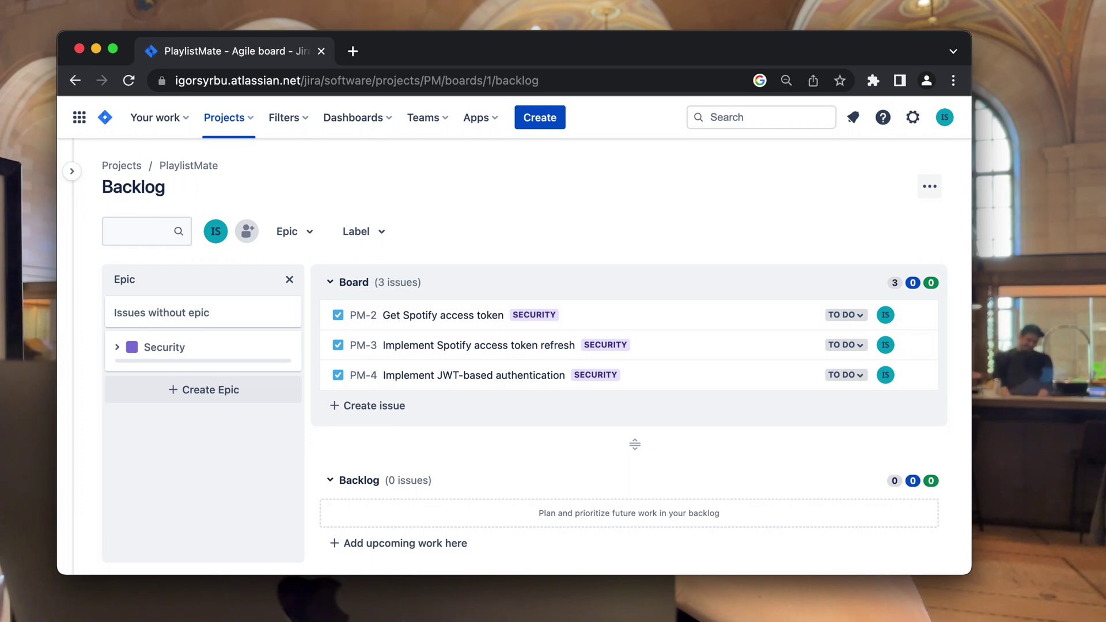
- Create the Planning epic with tasks 'Design system architecture' and 'Create initial tickets'
{"action": "left_click", "coordinate": [204, 389]}
{"action": "type", "text": "Planning"}
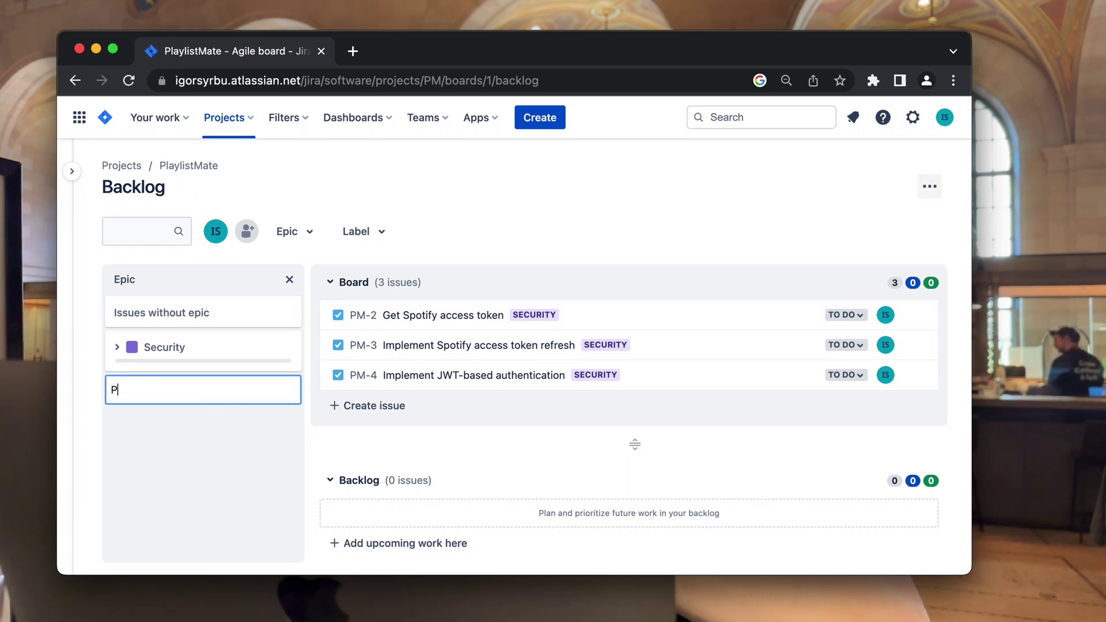
{"action": "key", "text": "Return"}
{"action": "left_click", "coordinate": [205, 392]}
{"action": "left_click", "coordinate": [358, 485]}
{"action": "type", "text": "Design system architecture"}
{"action": "key", "text": "Return"}
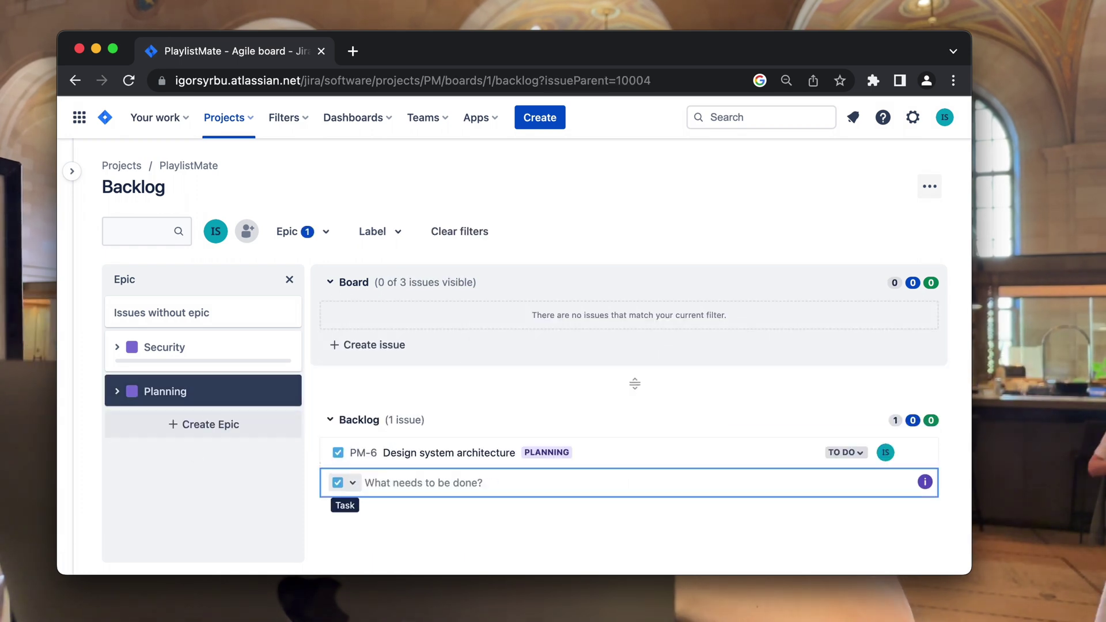
{"action": "type", "text": "Create initial tickets"}
{"action": "key", "text": "Return"}
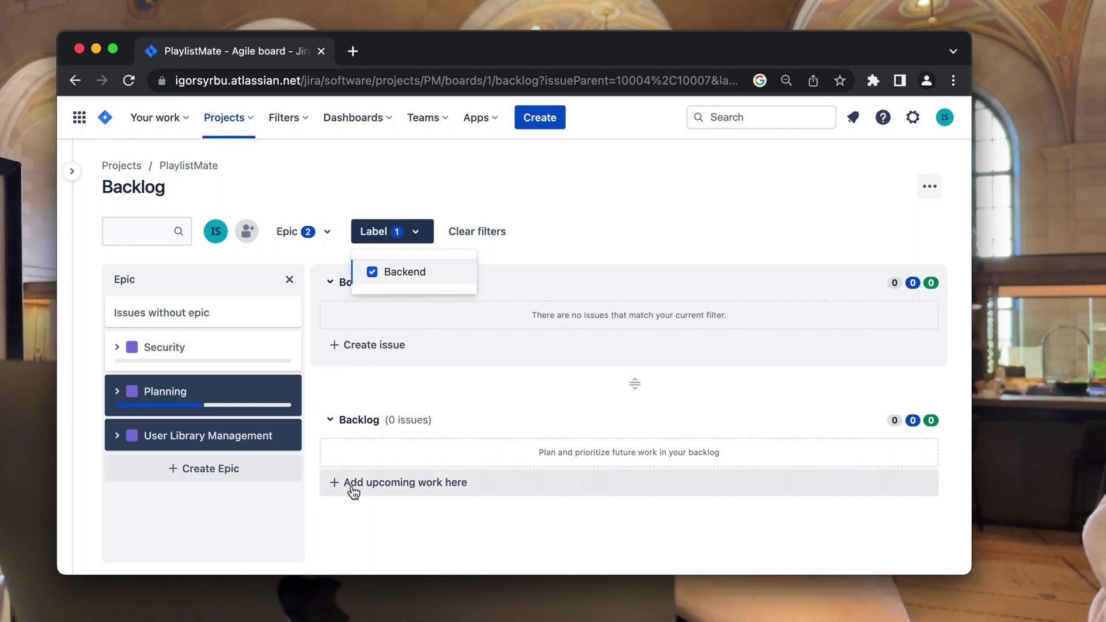
- Add tasks 'Retrieve all liked tracks' and 'Implement playlist creation' to the backlog
{"action": "left_click", "coordinate": [348, 485]}
{"action": "type", "text": "Retrie"}
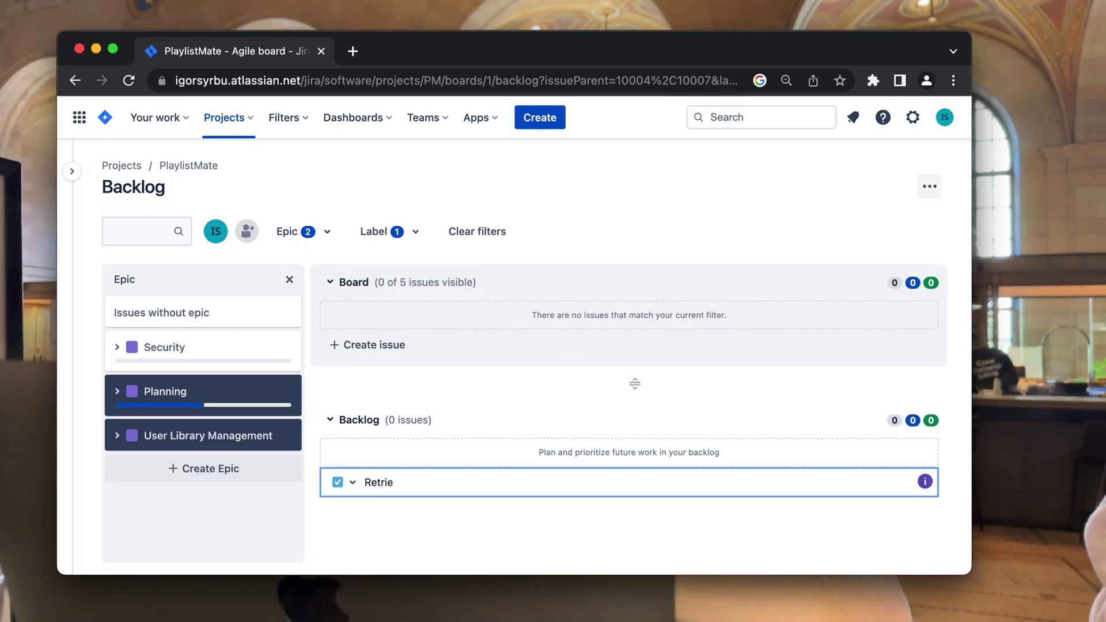
{"action": "type", "text": "ve all liked tracks"}
{"action": "key", "text": "Return"}
{"action": "type", "text": "Implement playlist creation"}
{"action": "key", "text": "Return"}
- Create the Music Discovery epic and filter the backlog to show only its issues
{"action": "left_click", "coordinate": [203, 468]}
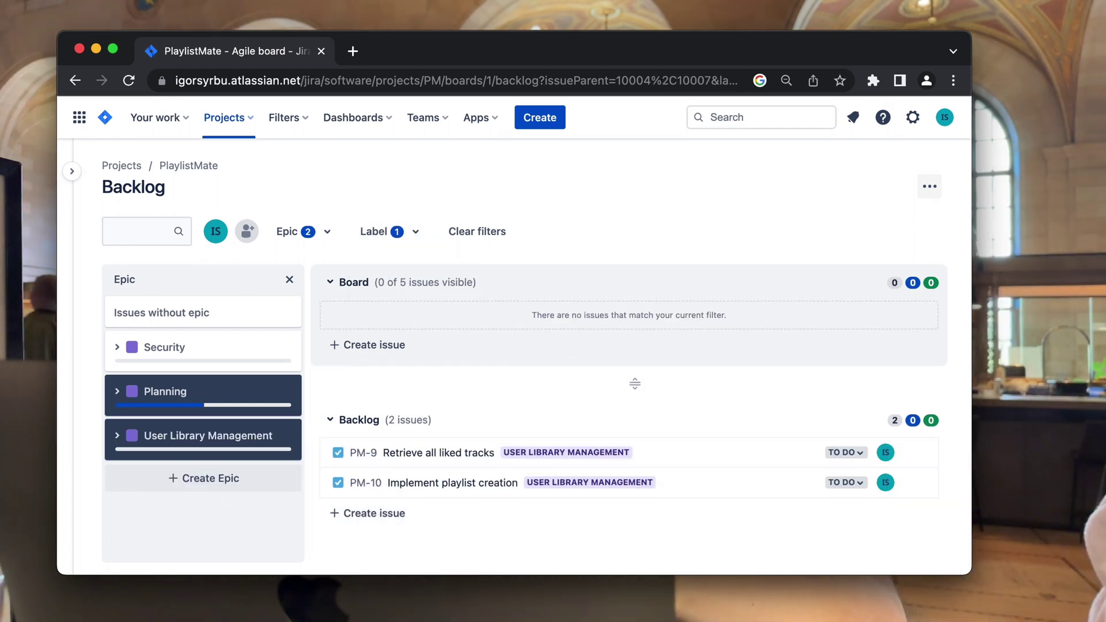
{"action": "type", "text": "Music Discovery"}
{"action": "key", "text": "Return"}
{"action": "left_click", "coordinate": [196, 398]}
{"action": "left_click", "coordinate": [217, 349]}
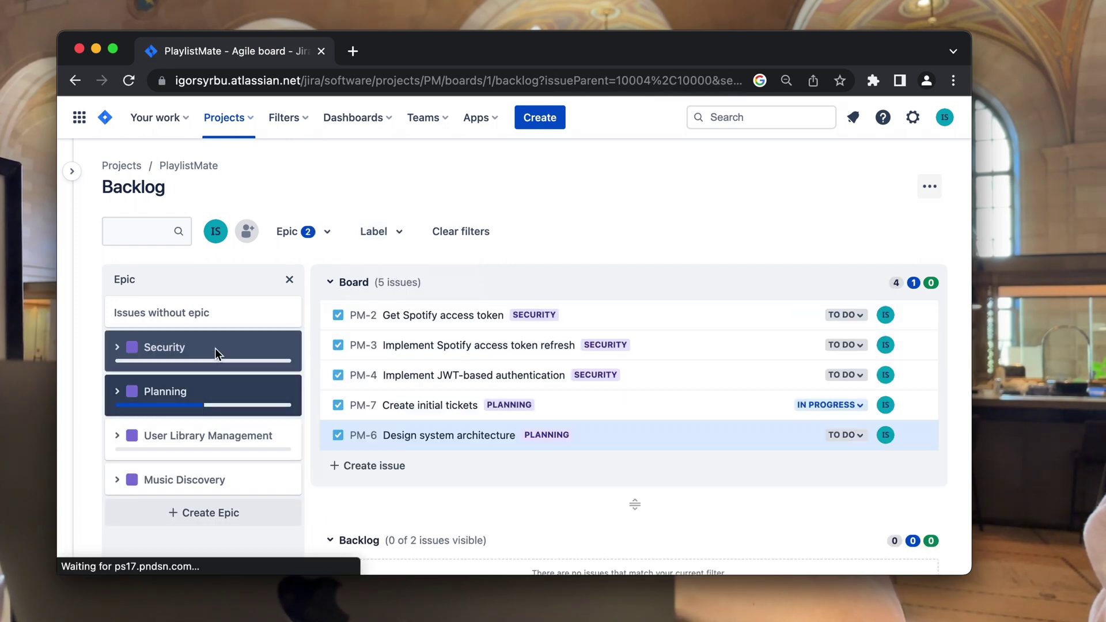
{"action": "left_click", "coordinate": [217, 349]}
{"action": "left_click", "coordinate": [196, 392]}
- Add Music Discovery tasks: top playlists, genre playlist, music recommendation, and user library analytics
{"action": "type", "text": "Implement top playlists"}
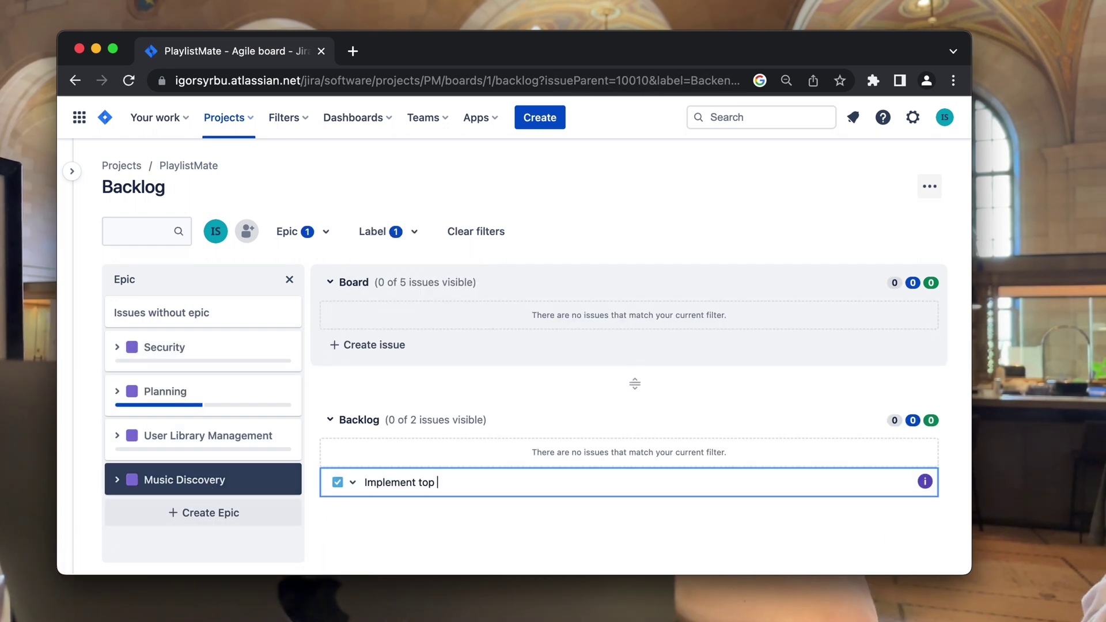
{"action": "key", "text": "Return"}
{"action": "type", "text": "Im"}
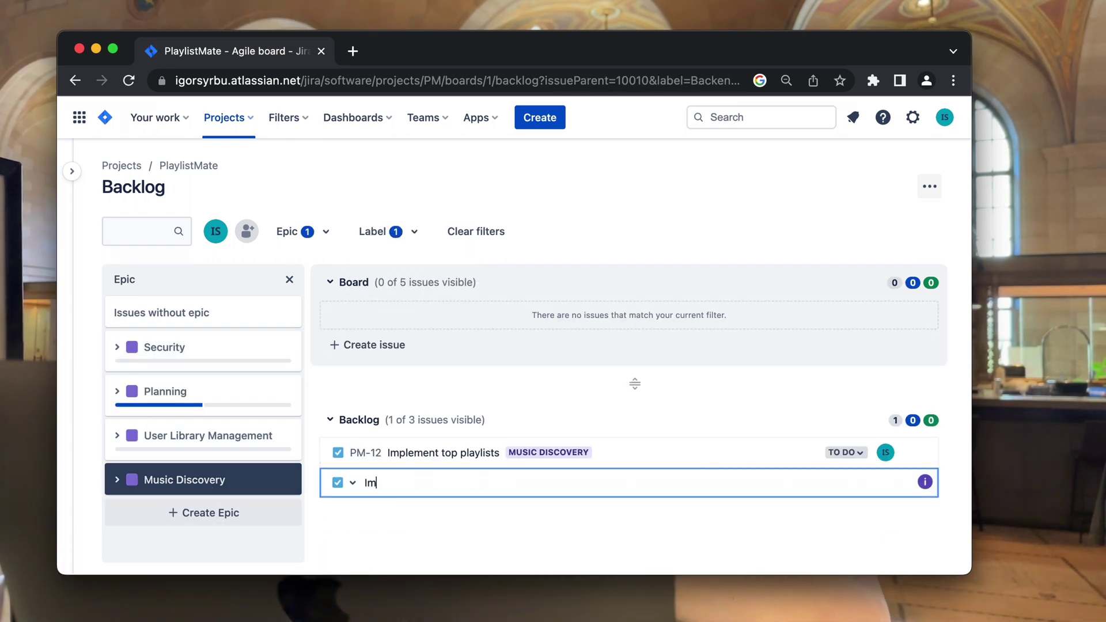
{"action": "type", "text": "plement genre playlist"}
{"action": "key", "text": "Return"}
{"action": "type", "text": "Implement music recommendation"}
{"action": "key", "text": "Return"}
{"action": "type", "text": "Implement analytics based"}
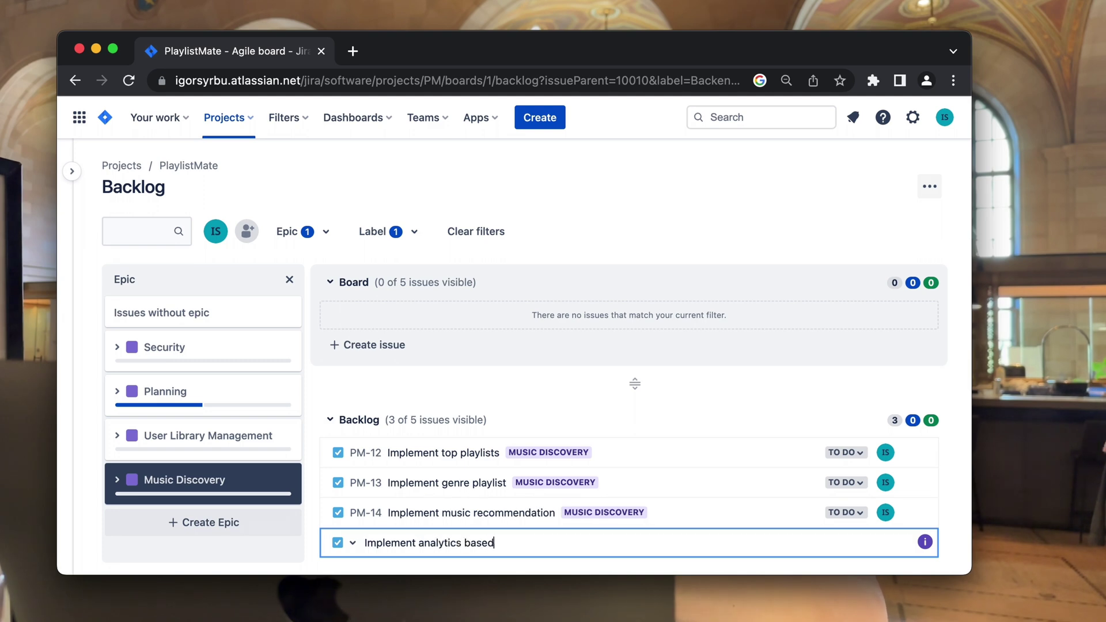
{"action": "type", "text": " on my tracks and followed art"}
{"action": "key", "text": "alt+BackSpace"}
{"action": "key", "text": "alt+BackSpace"}
{"action": "key", "text": "alt+BackSpace"}
{"action": "key", "text": "alt+BackSpace"}
{"action": "key", "text": "alt+BackSpace"}
{"action": "type", "text": "user library"}
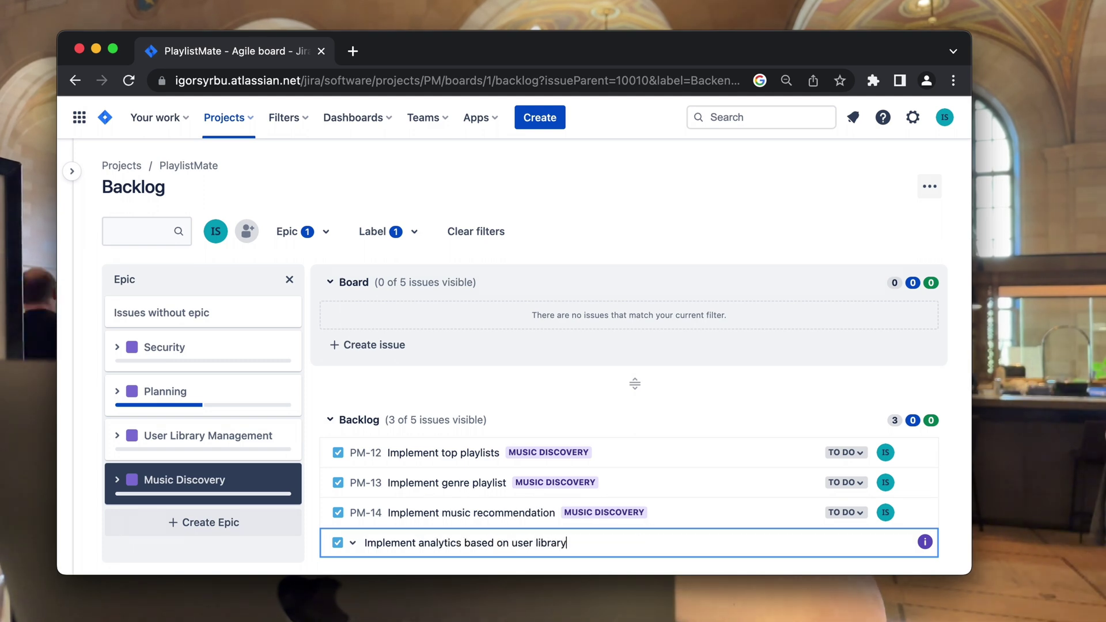
{"action": "key", "text": "Return"}
- Create the Time Machine epic and drop Music Discovery from the filter
{"action": "left_click", "coordinate": [205, 522]}
{"action": "type", "text": "Time Machine"}
{"action": "key", "text": "Return"}
{"action": "left_click", "coordinate": [185, 480]}
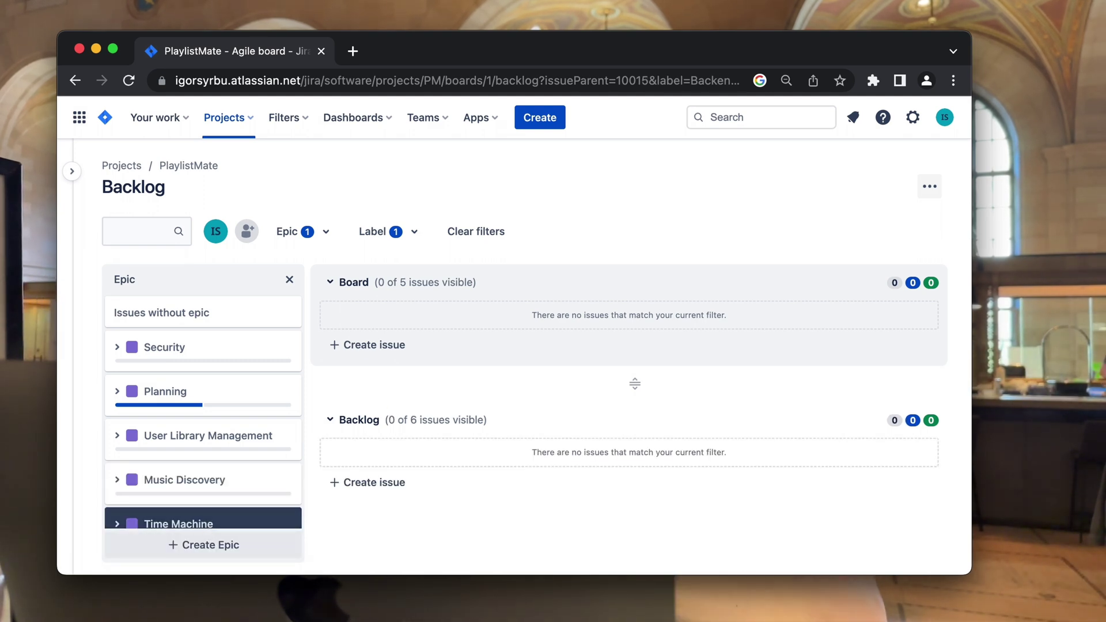
- Create 'Implement monthly music recap' with child issues for last-month top tracks and playlist aura
{"action": "type", "text": "Implement monthly music recap"}
{"action": "key", "text": "Return"}
{"action": "left_click", "coordinate": [461, 451]}
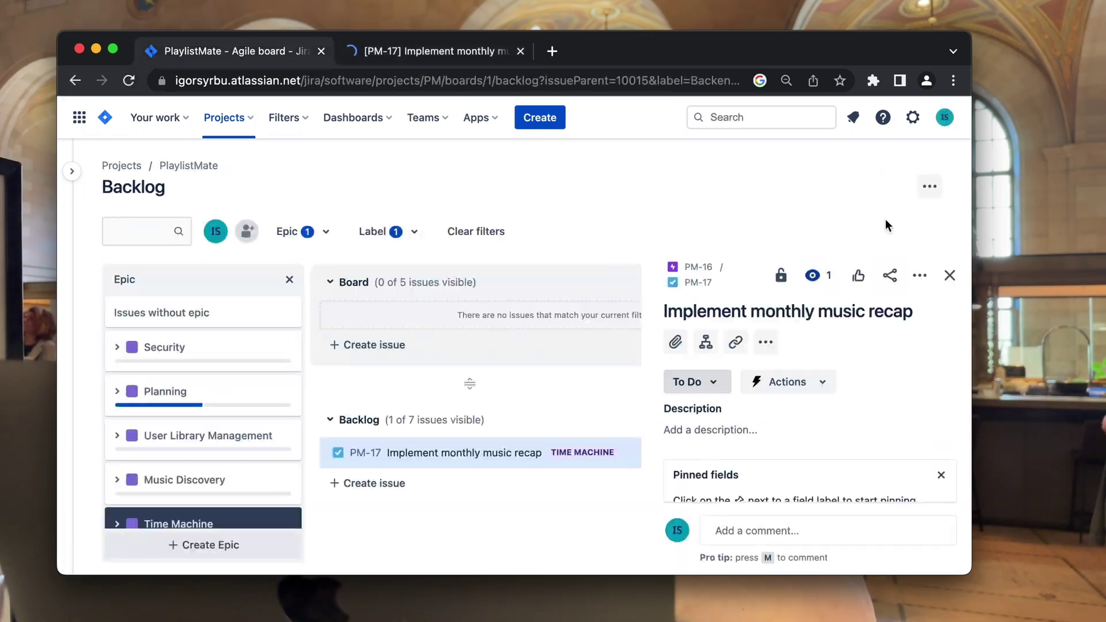
{"action": "scroll", "coordinate": [807, 346], "scroll_direction": "down", "scroll_amount": 3}
{"action": "type", "text": "Implemen"}
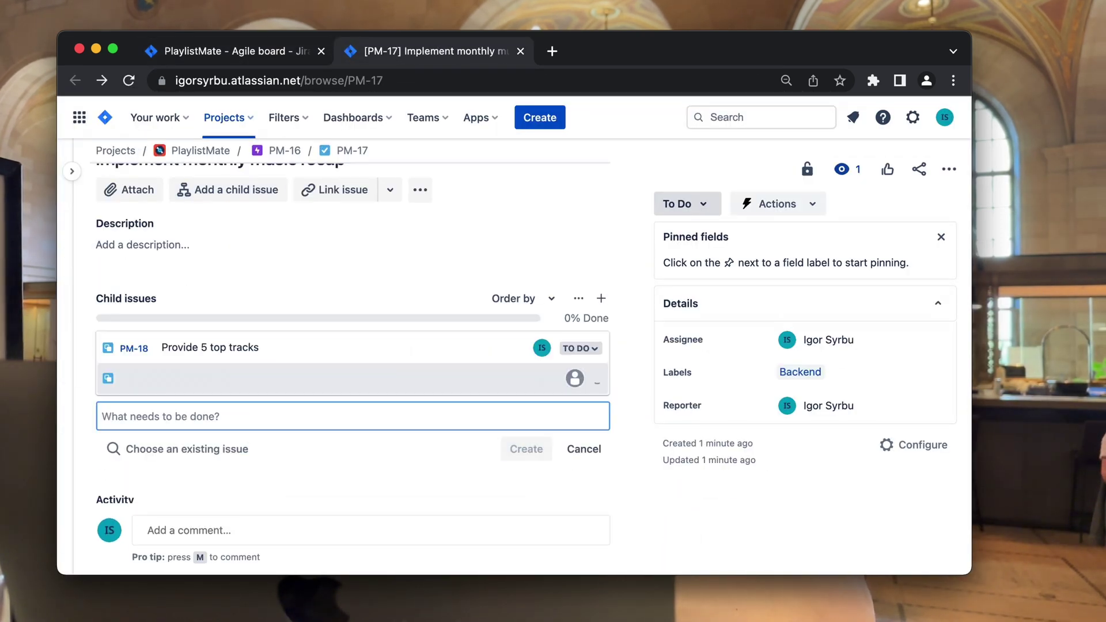
{"action": "type", "text": "Provide top tracks for the last month"}
{"action": "key", "text": "Return"}
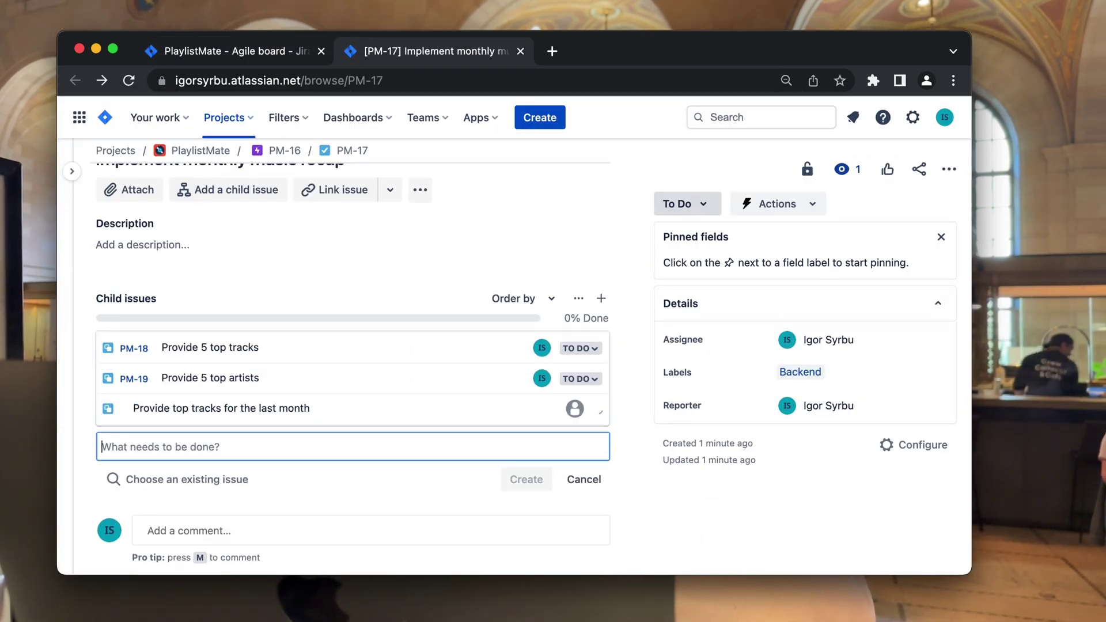
{"action": "type", "text": "Implement playlist aura based on audio features analysis"}
{"action": "key", "text": "Return"}
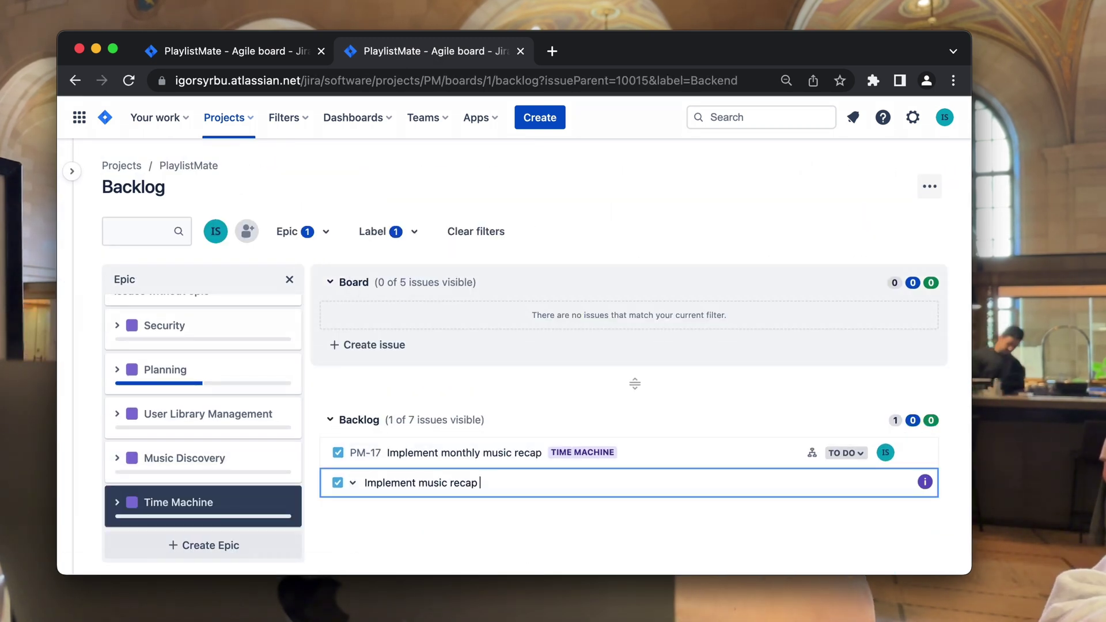
- Add the music recap history task and 'Implement email sender' to Time Machine
{"action": "type", "text": "history"}
{"action": "key", "text": "Return"}
{"action": "type", "text": "Implement email"}
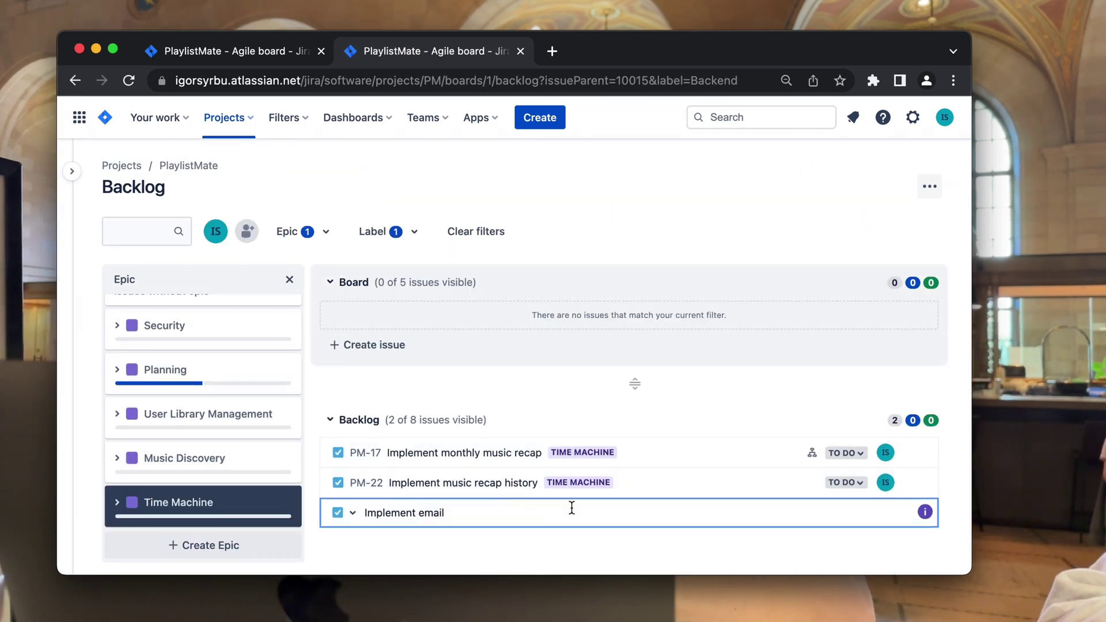
{"action": "type", "text": " sender"}
{"action": "key", "text": "Return"}
- Create the Deployment epic with docker-compose, Terraform deployment, and Jenkins CI/CD pipeline tasks
{"action": "left_click", "coordinate": [178, 545]}
{"action": "type", "text": "Deployment"}
{"action": "key", "text": "Return"}
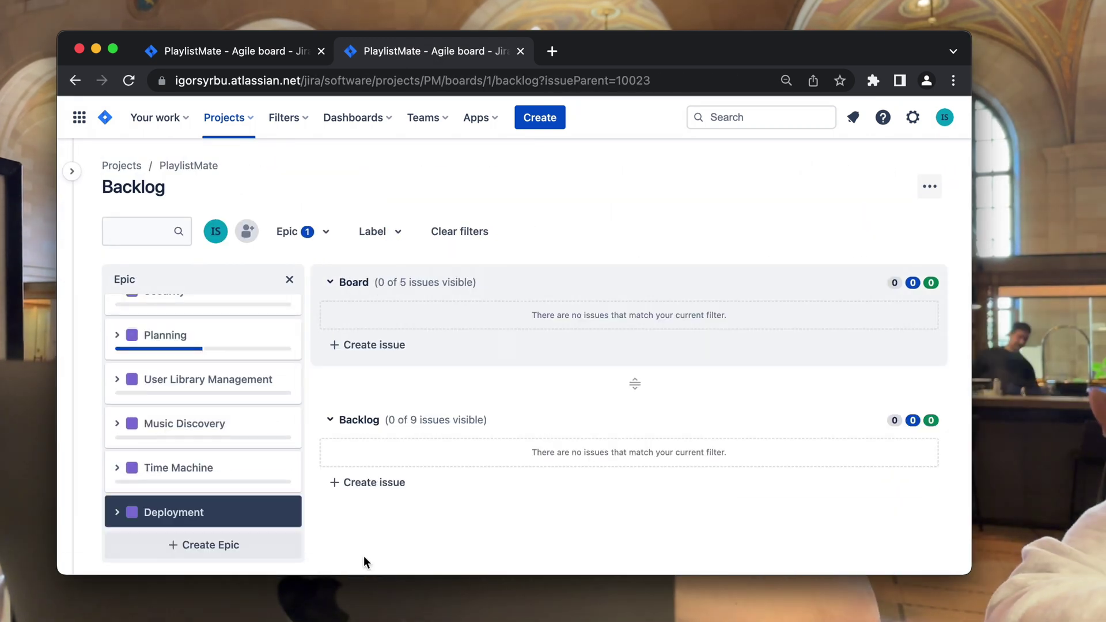
{"action": "left_click", "coordinate": [374, 482]}
{"action": "type", "text": "Create docker-compose fo"}
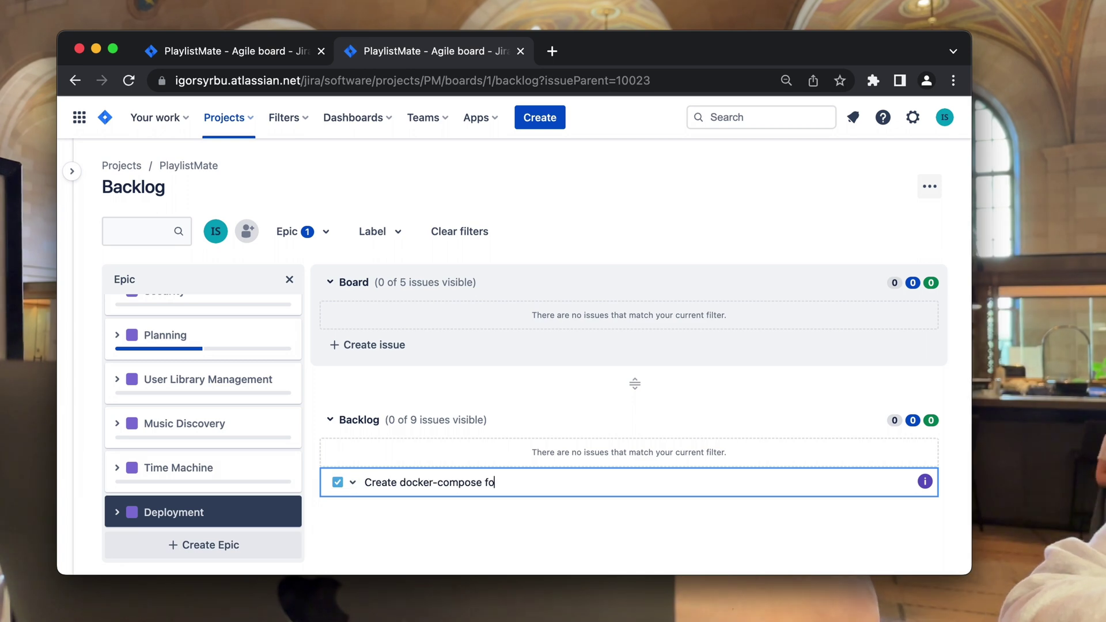
{"action": "type", "text": "r local development"}
{"action": "key", "text": "Return"}
{"action": "type", "text": "Create Terraform deployment"}
{"action": "key", "text": "Return"}
{"action": "type", "text": "CI/CD pipeline using Jenkins"}
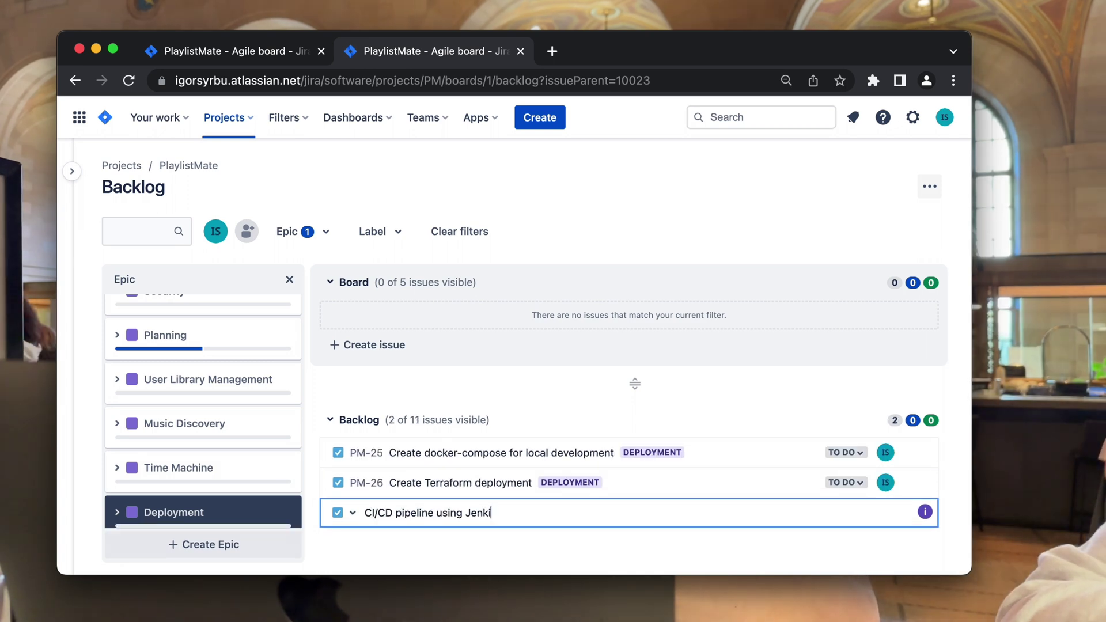
{"action": "key", "text": "Return"}
- Switch the backlog's epic filter from Security to User Library Management
{"action": "left_click", "coordinate": [224, 573]}
{"action": "scroll", "coordinate": [203, 403], "scroll_direction": "up", "scroll_amount": 5}
{"action": "left_click", "coordinate": [165, 347]}
{"action": "left_click", "coordinate": [165, 391]}
- Filter by Music Discovery and drag its backlog issues into the Board section
{"action": "left_click", "coordinate": [165, 392]}
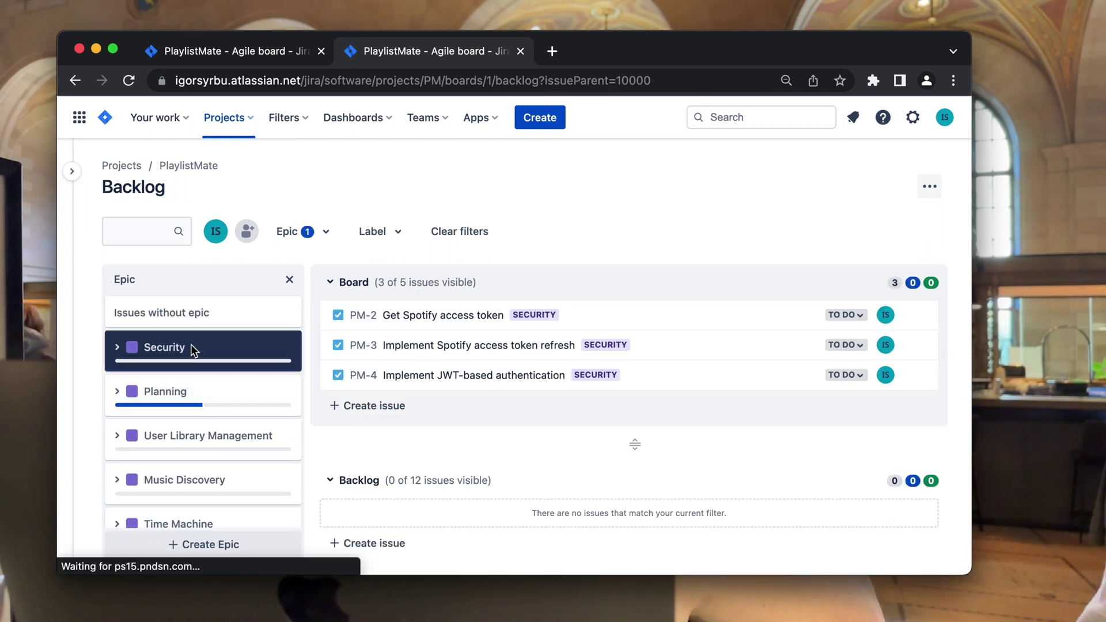
{"action": "left_click", "coordinate": [208, 436]}
{"action": "left_click", "coordinate": [185, 480]}
{"action": "left_click_drag", "start_coordinate": [438, 486], "coordinate": [438, 369]}
{"action": "left_click_drag", "start_coordinate": [438, 486], "coordinate": [711, 361]}
- Cycle the epic filter through Time Machine and Deployment, then clear all epic filters
{"action": "left_click", "coordinate": [208, 436]}
{"action": "left_click", "coordinate": [184, 480]}
{"action": "scroll", "coordinate": [203, 403], "scroll_direction": "down", "scroll_amount": 2}
{"action": "left_click", "coordinate": [179, 458]}
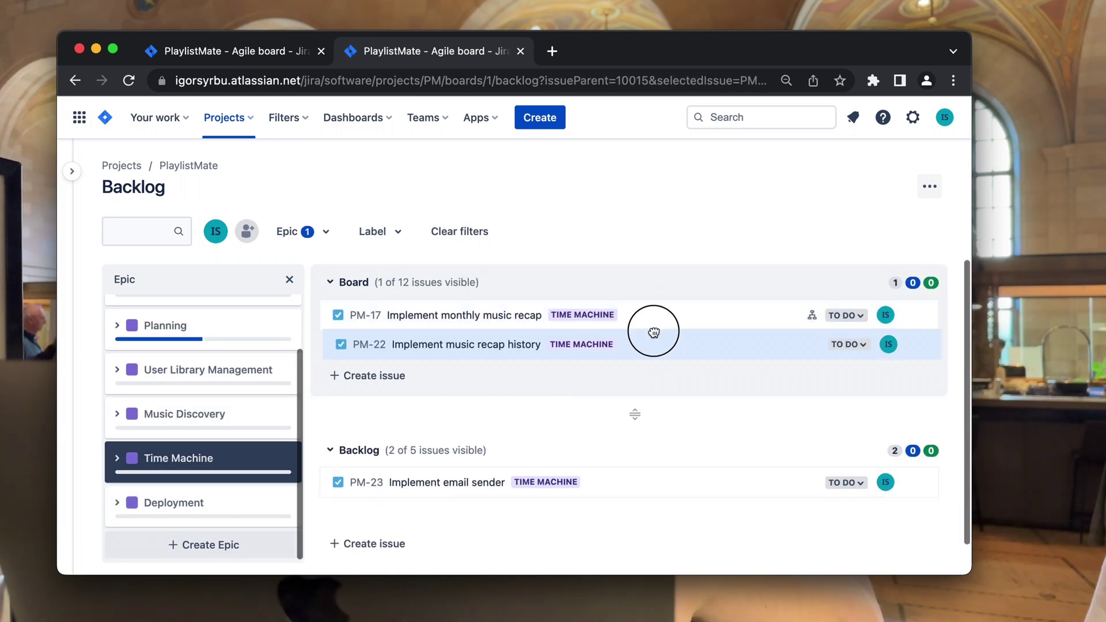
{"action": "left_click", "coordinate": [178, 458]}
{"action": "left_click", "coordinate": [174, 502]}
{"action": "left_click", "coordinate": [174, 503]}
{"action": "scroll", "coordinate": [229, 420], "scroll_direction": "up", "scroll_amount": 2}
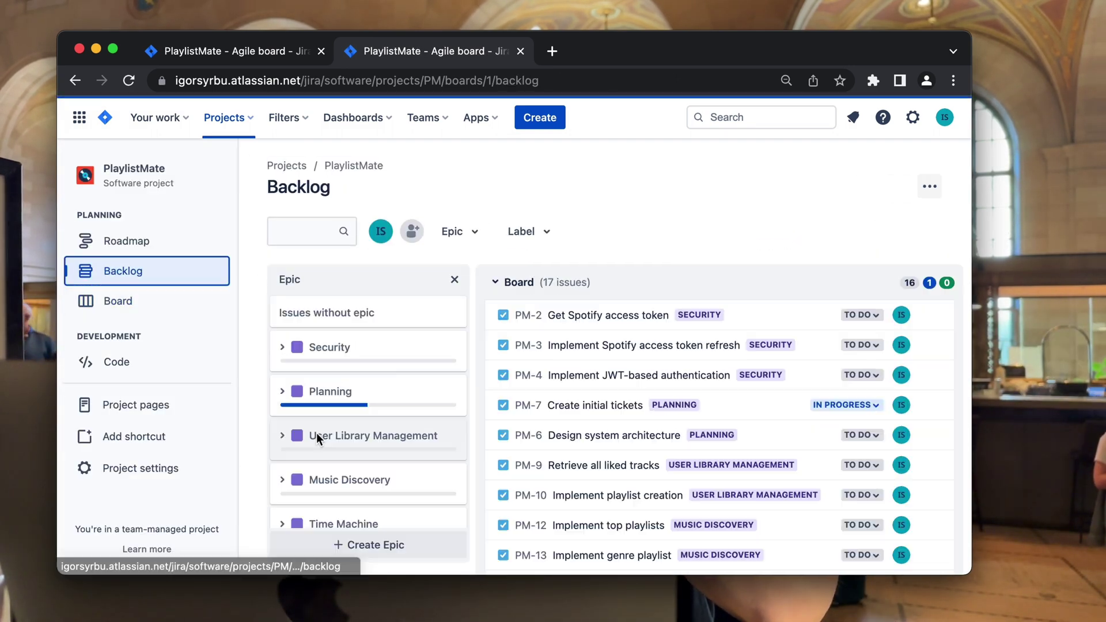
- Check the board and the Security epic, then return to the unfiltered backlog of 17 issues
{"action": "left_click", "coordinate": [109, 304]}
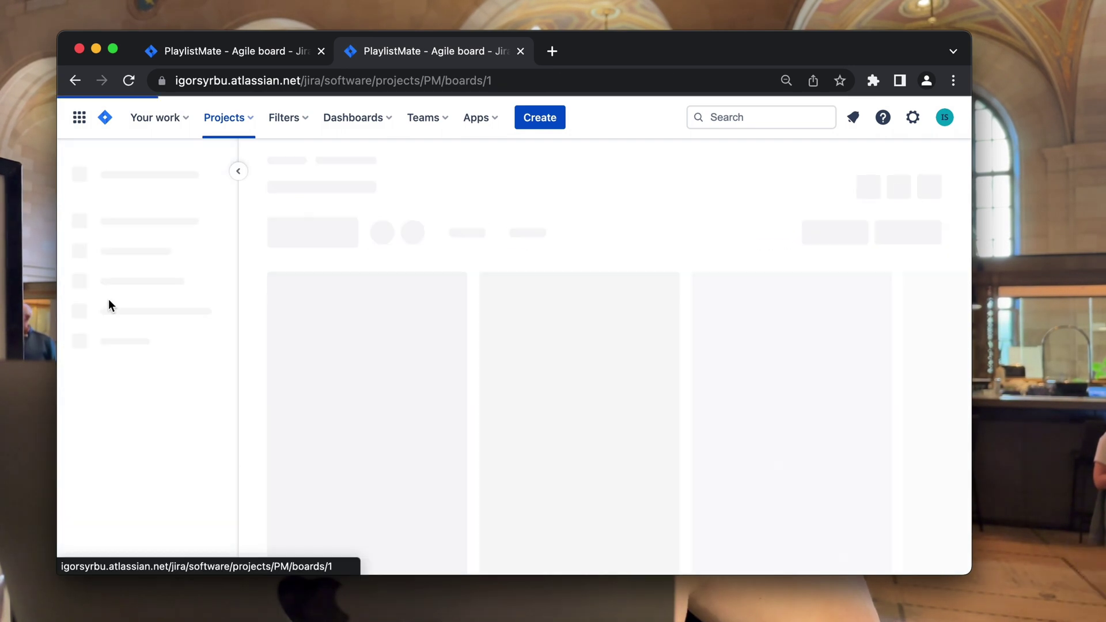
{"action": "left_click", "coordinate": [292, 344]}
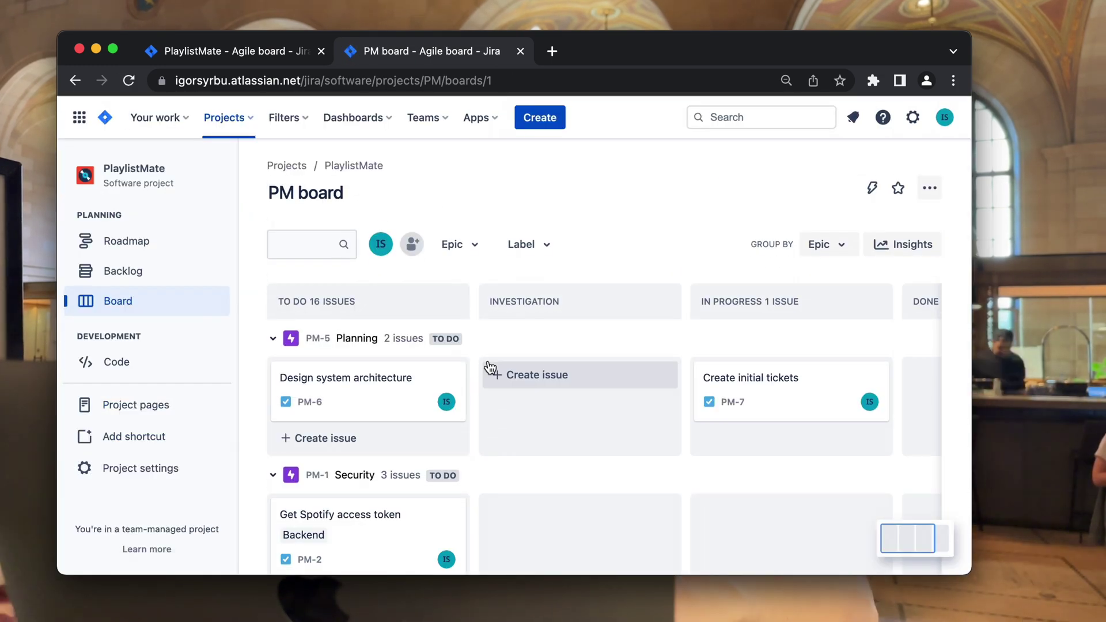
{"action": "left_click", "coordinate": [123, 271]}
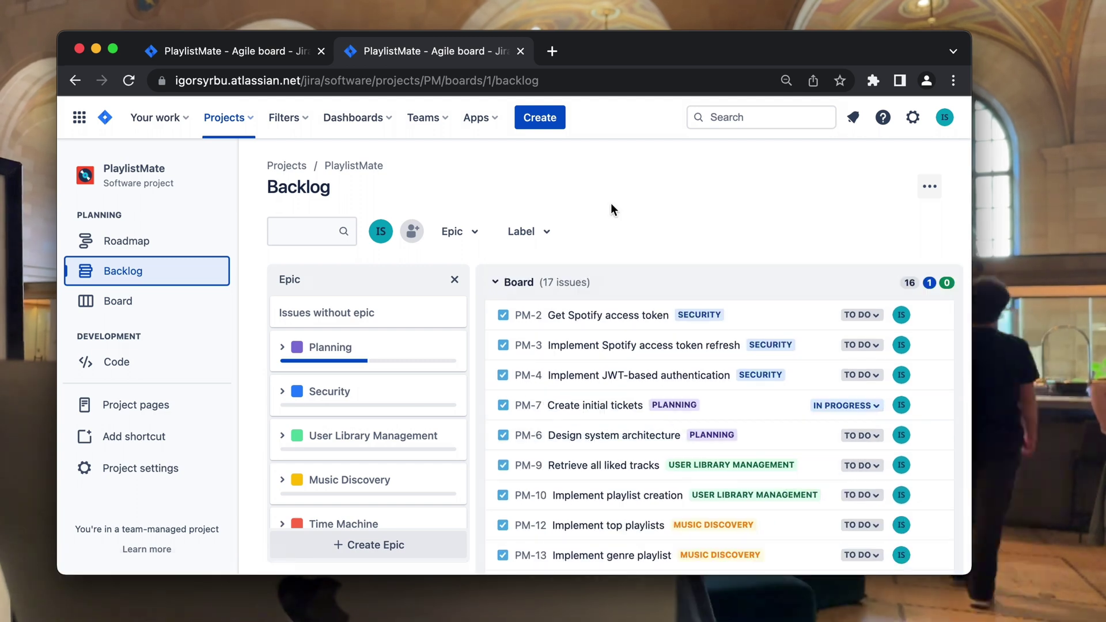
- Add 'As a user…' stories for listening analytics on tracks and artists and for music-based playlists
{"action": "scroll", "coordinate": [634, 317], "scroll_direction": "down", "scroll_amount": 10}
{"action": "left_click", "coordinate": [579, 380]}
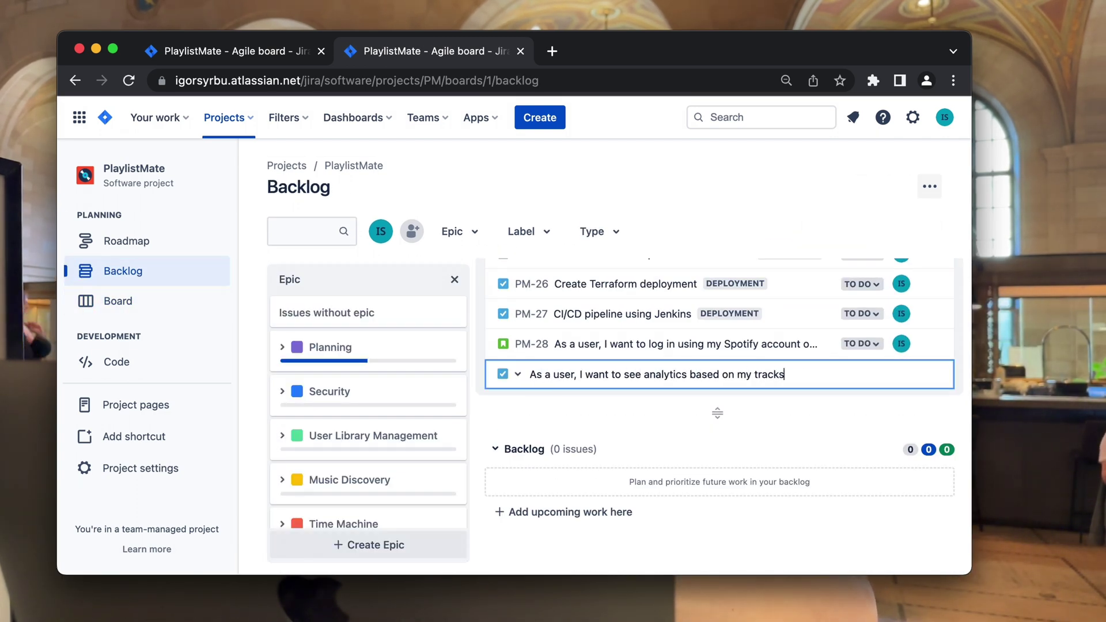
{"action": "type", "text": "and artists"}
{"action": "key", "text": "Return"}
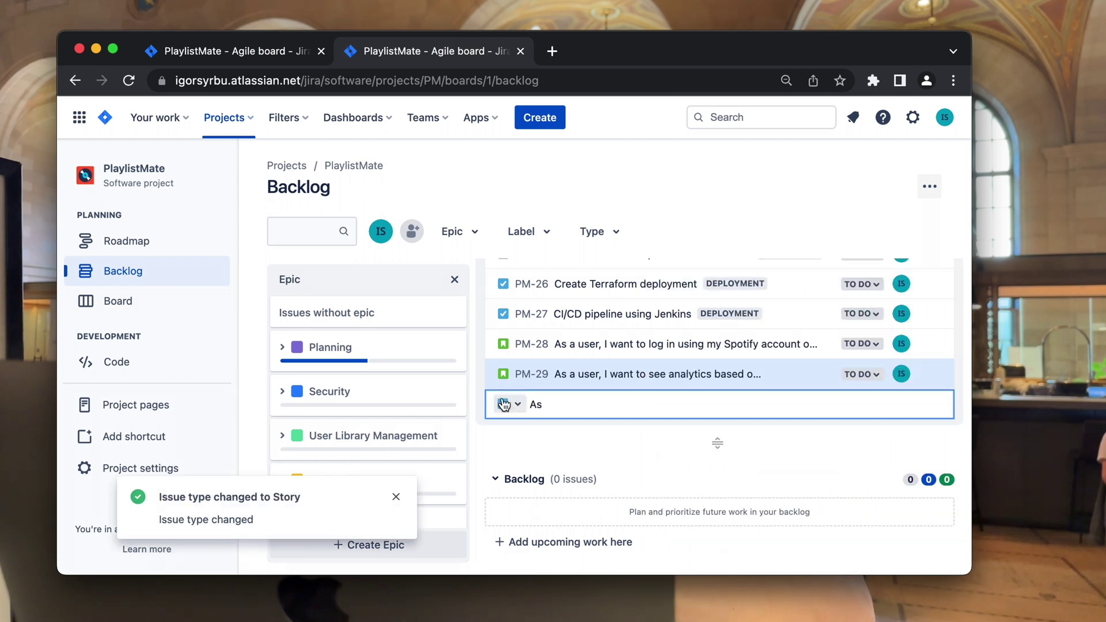
{"action": "type", "text": "a user, I want to add playlists based on a music genre to my library"}
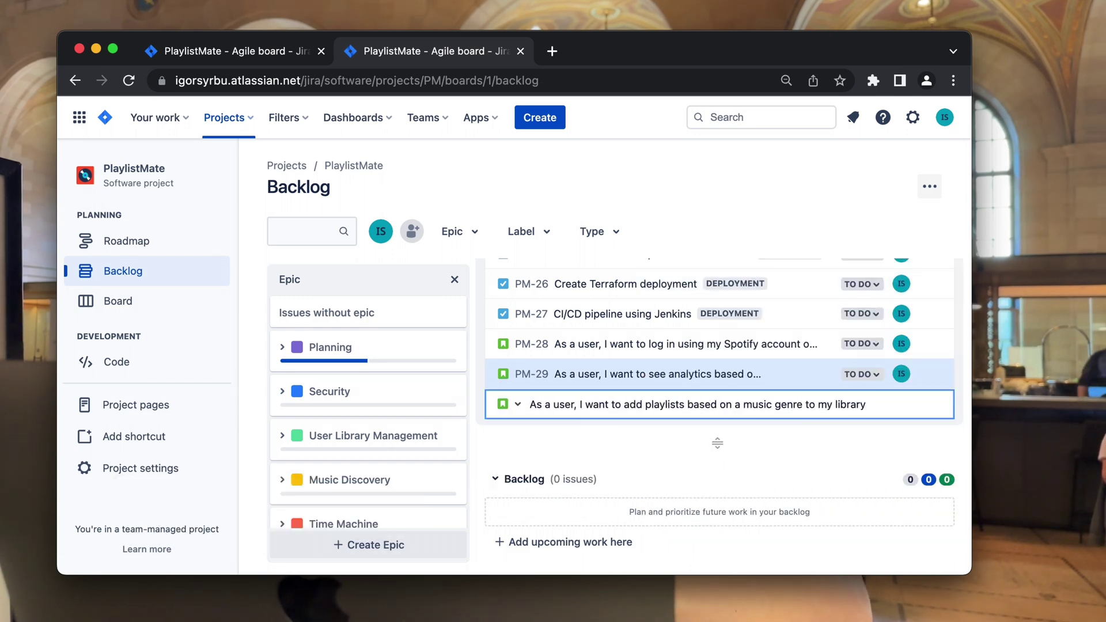
{"action": "key", "text": "Return"}
- Add user stories for adding top playlists to the library, track previews and Spotify Wrapped alternatives
{"action": "type", "text": "As a user"}
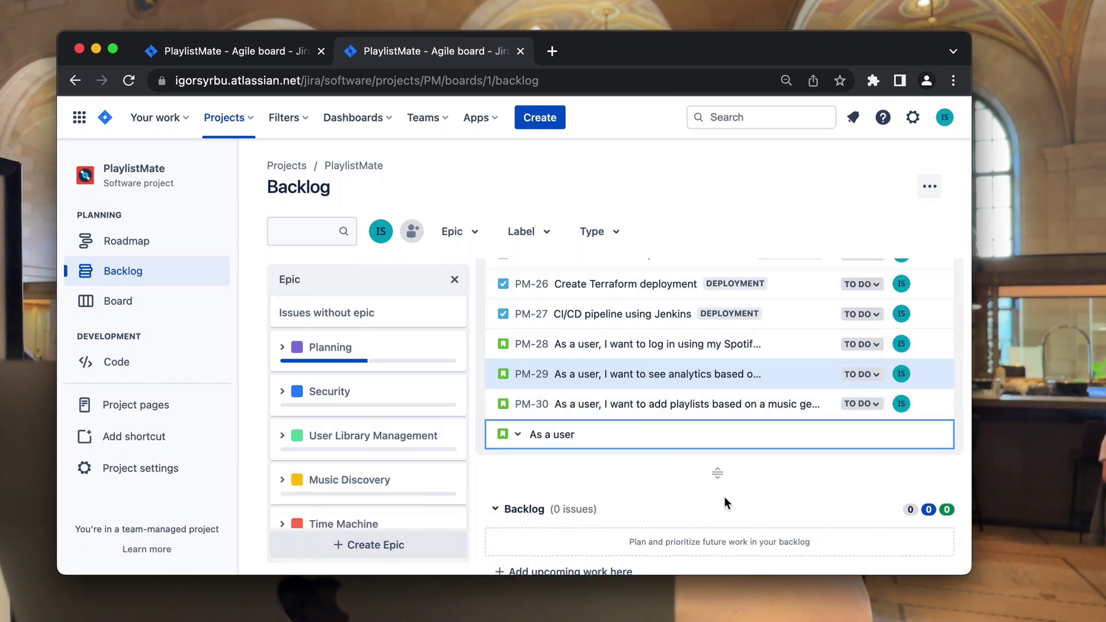
{"action": "type", "text": "rary"}
{"action": "key", "text": "Return"}
{"action": "type", "text": "As a user"}
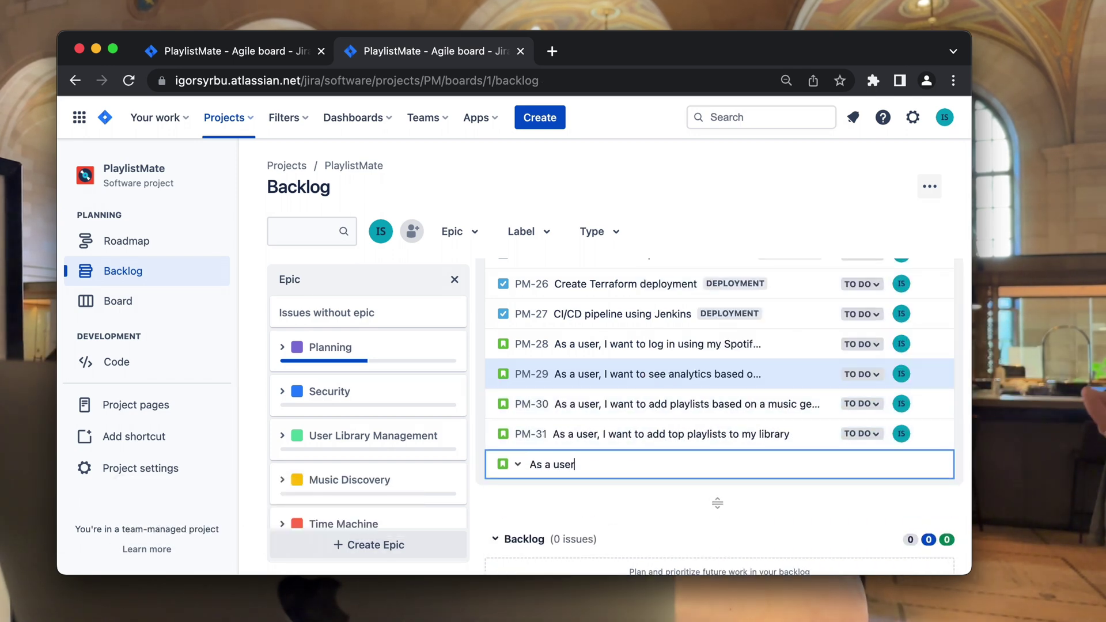
{"action": "type", "text": "ks"}
{"action": "key", "text": "Return"}
{"action": "type", "text": "As a user, I want to receive Spo"}
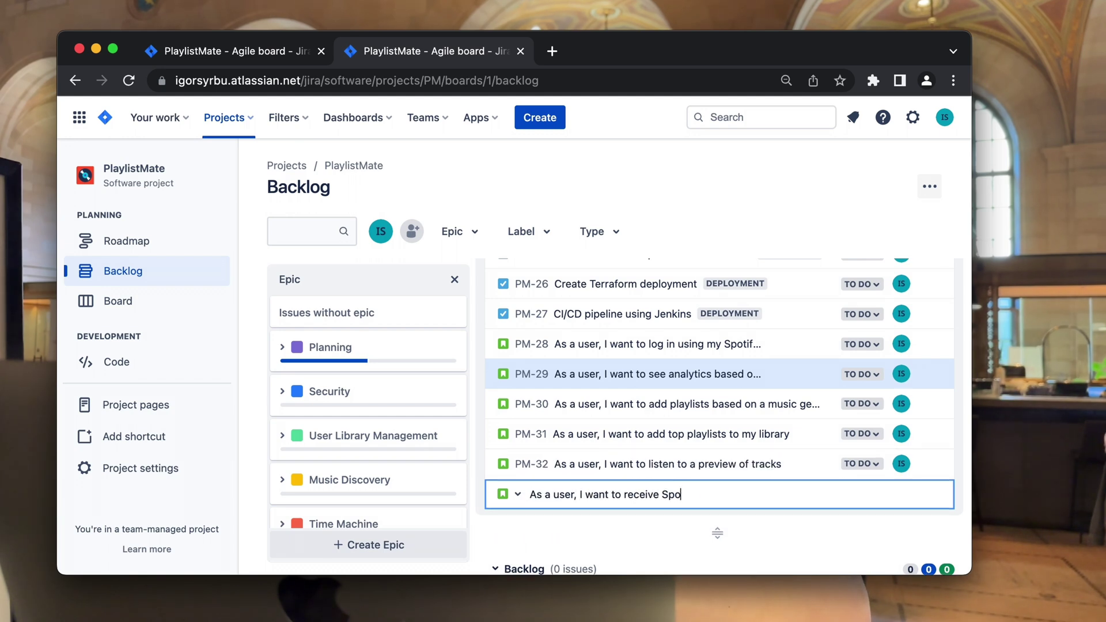
{"action": "type", "text": "tify Wrapped alternative on my email every month"}
{"action": "key", "text": "Return"}
{"action": "type", "text": "As a user, I want to have a playlist with music"}
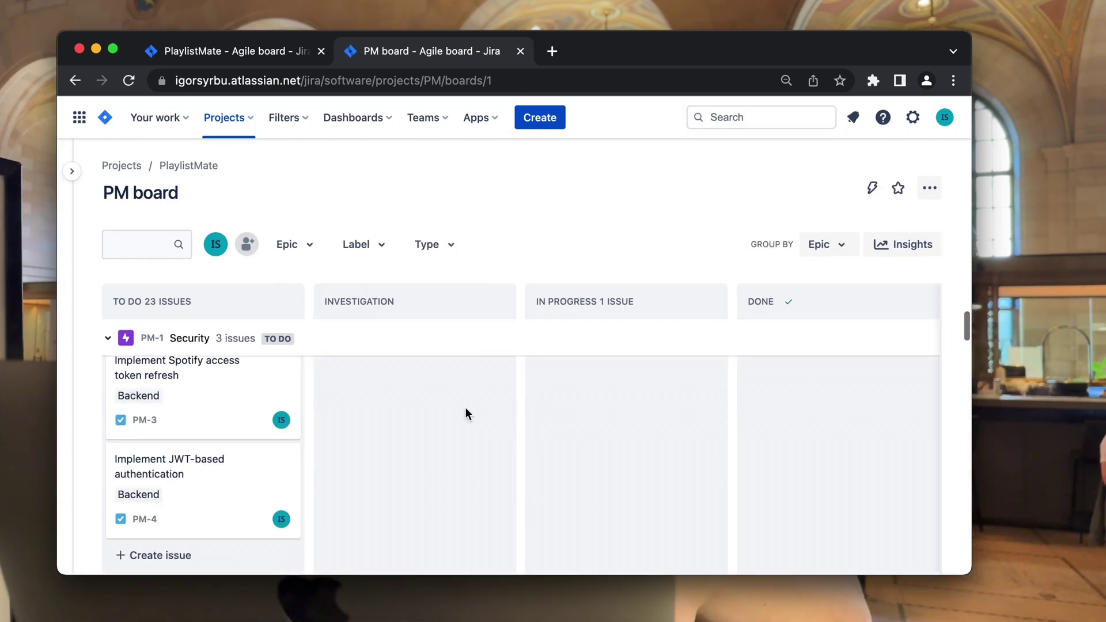
{"action": "scroll", "coordinate": [467, 415], "scroll_direction": "down", "scroll_amount": 5}
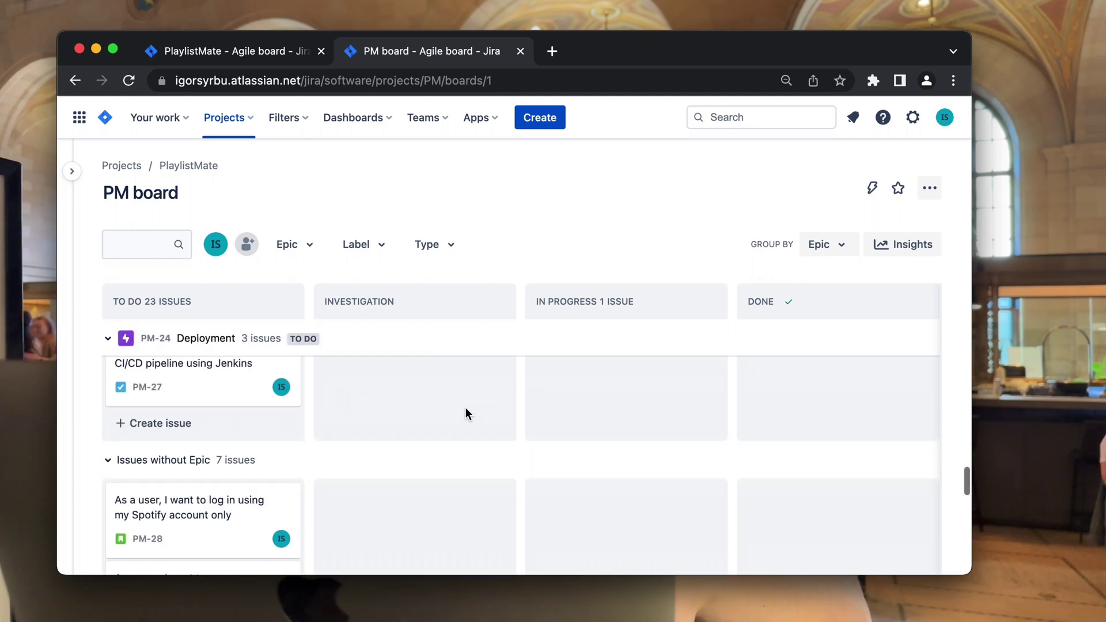